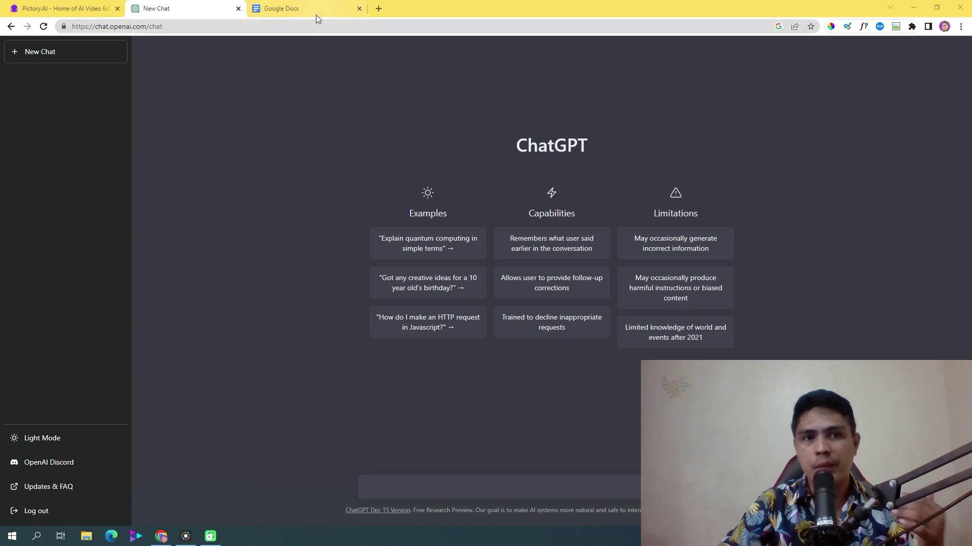
Open google.com in a new browser tab
{"action": "left_click", "coordinate": [378, 8]}
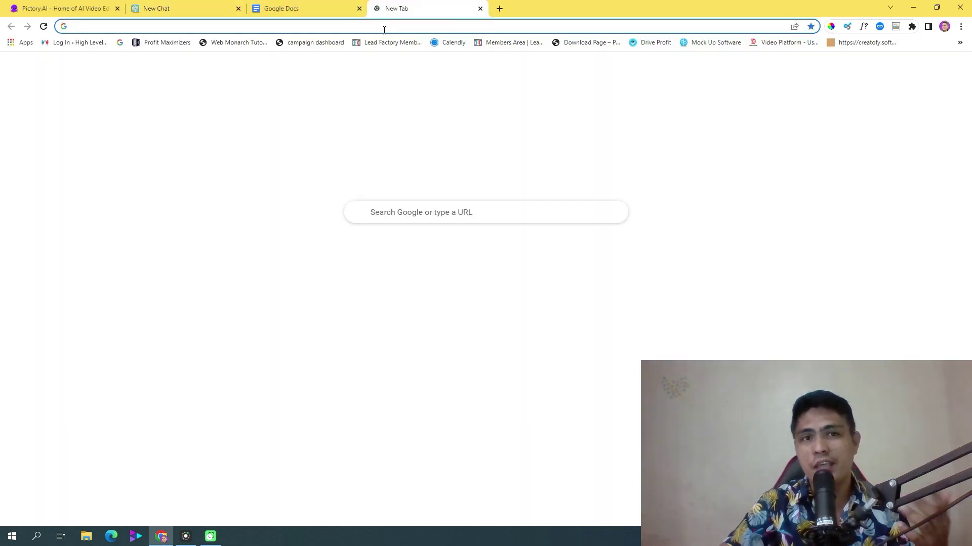
{"action": "left_click", "coordinate": [384, 30]}
{"action": "type", "text": "go"}
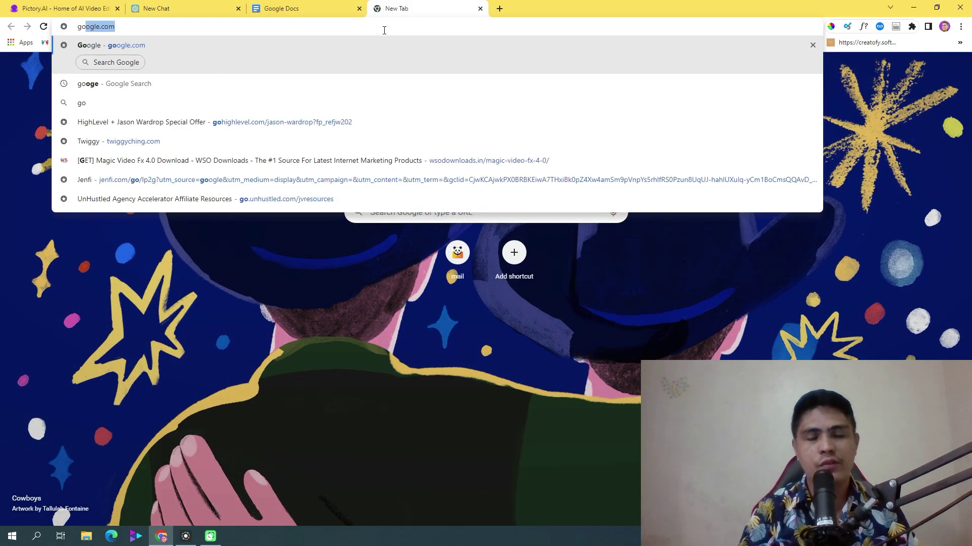
{"action": "key", "text": "Return"}
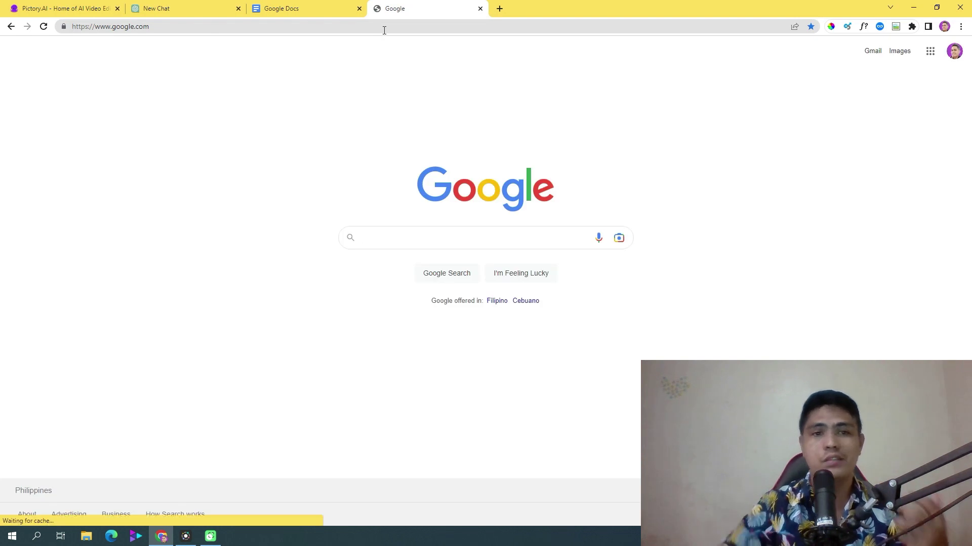
{"action": "left_click", "coordinate": [176, 15]}
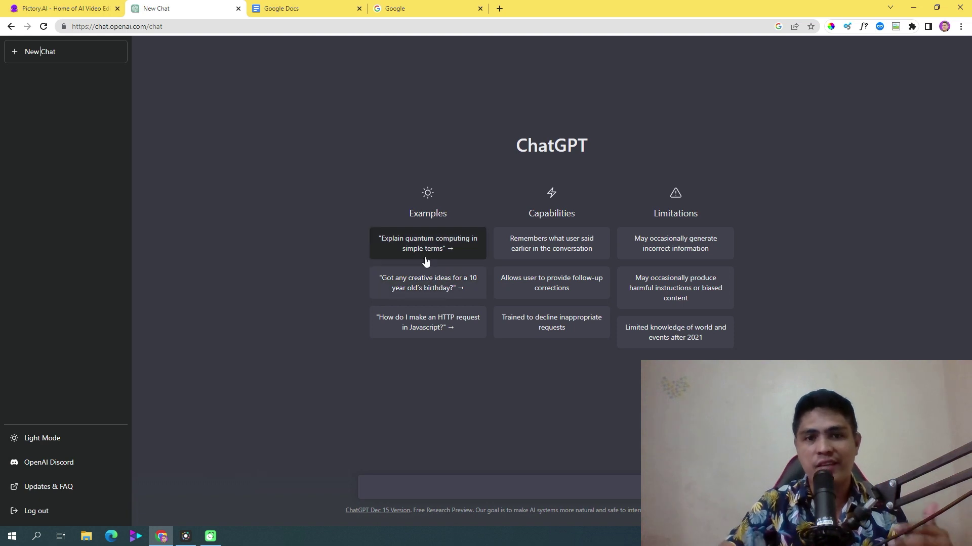
{"action": "left_click", "coordinate": [406, 11]}
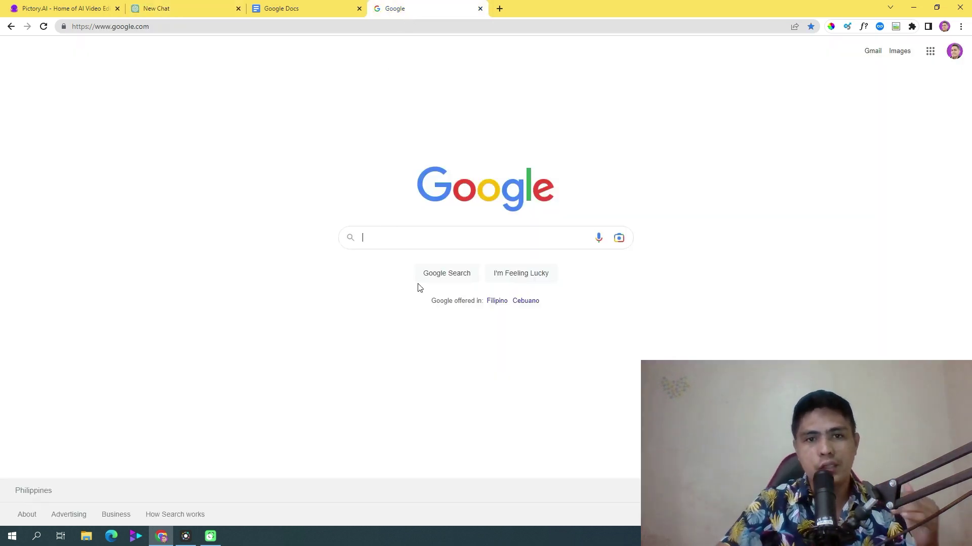
Search Google for "chatgpt"
{"action": "left_click", "coordinate": [403, 240]}
{"action": "type", "text": "chat"}
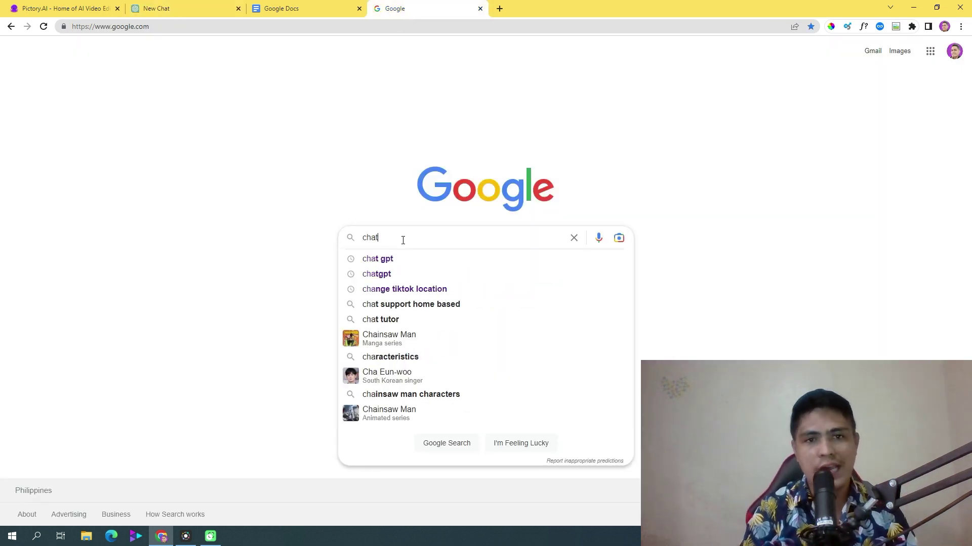
{"action": "type", "text": "gp"}
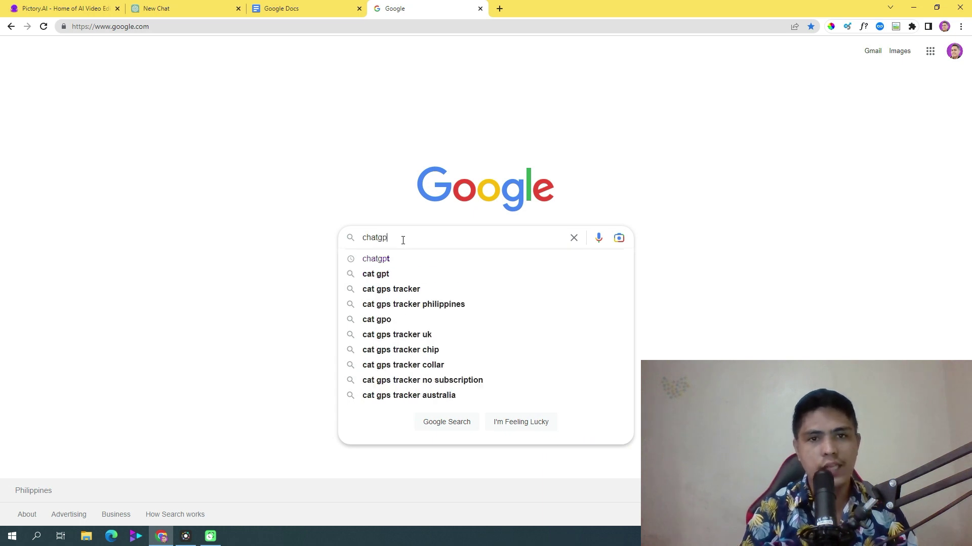
{"action": "left_click", "coordinate": [416, 260]}
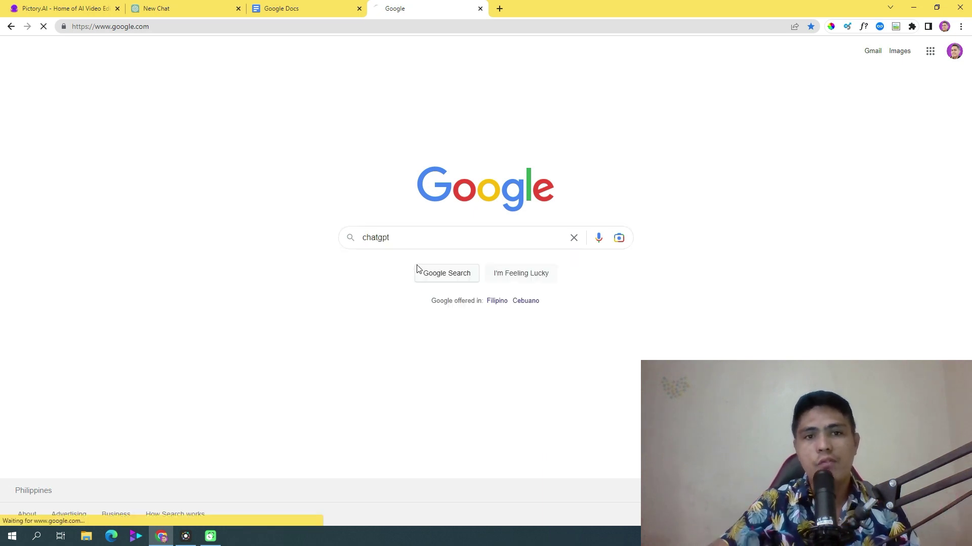
Open the OpenAI website from the search results and start the account sign-up from its API page
{"action": "left_click", "coordinate": [140, 218]}
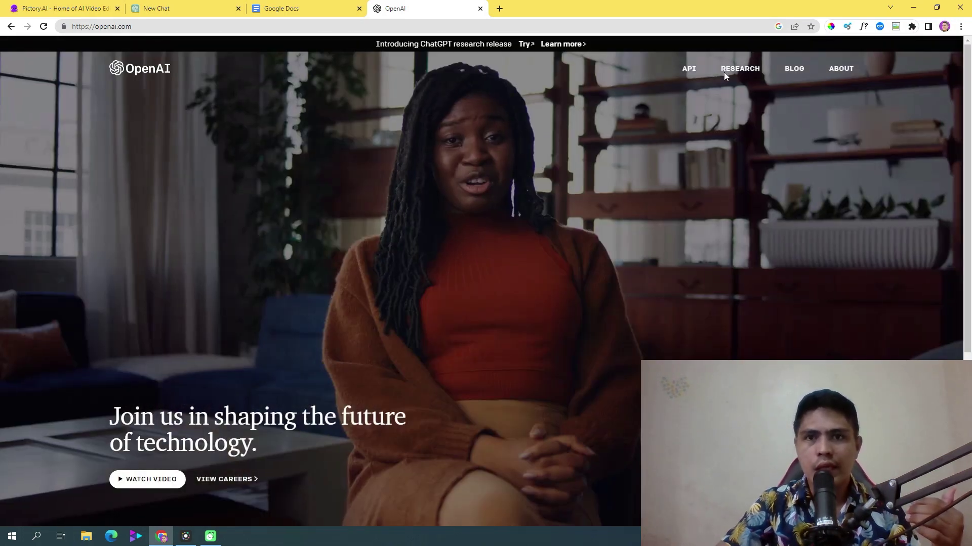
{"action": "left_click", "coordinate": [688, 71]}
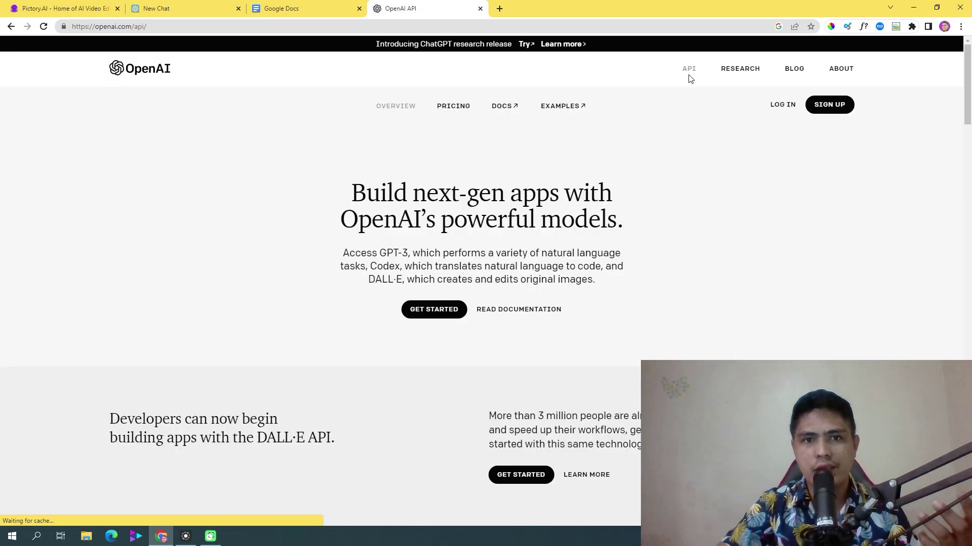
{"action": "left_click", "coordinate": [428, 313]}
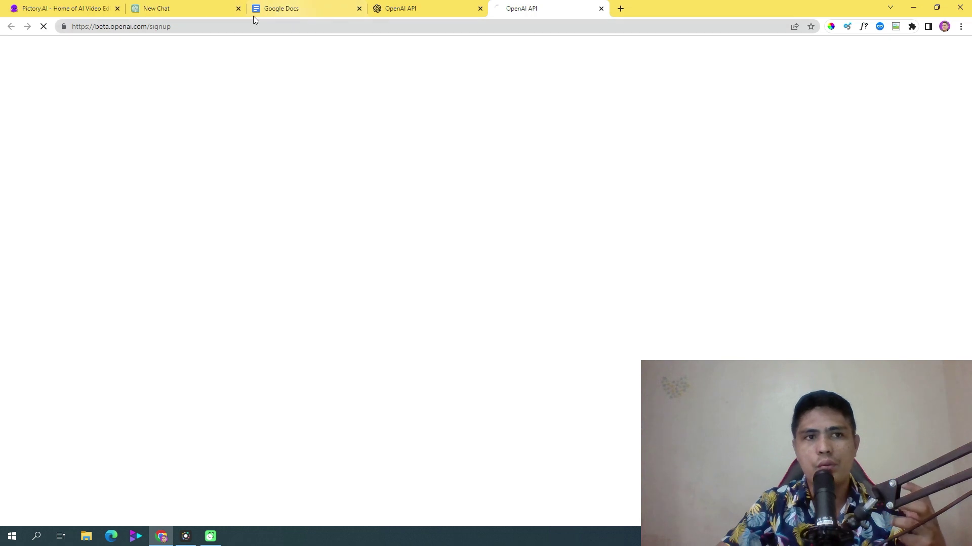
Return to the open ChatGPT chat and submit the prompt "can you write me a script on how to cook pasta"
{"action": "left_click", "coordinate": [201, 8]}
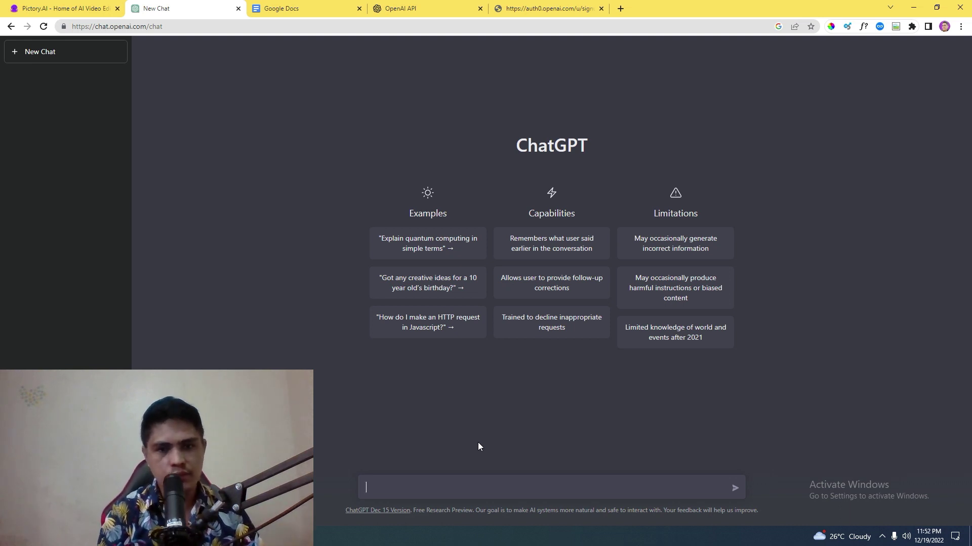
{"action": "type", "text": "can you r"}
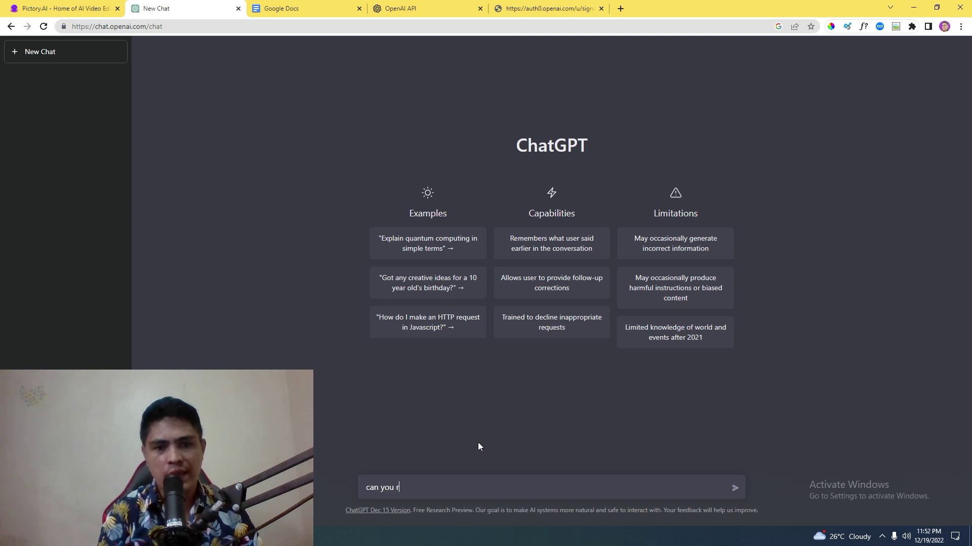
{"action": "key", "text": "BackSpace"}
{"action": "type", "text": "write"}
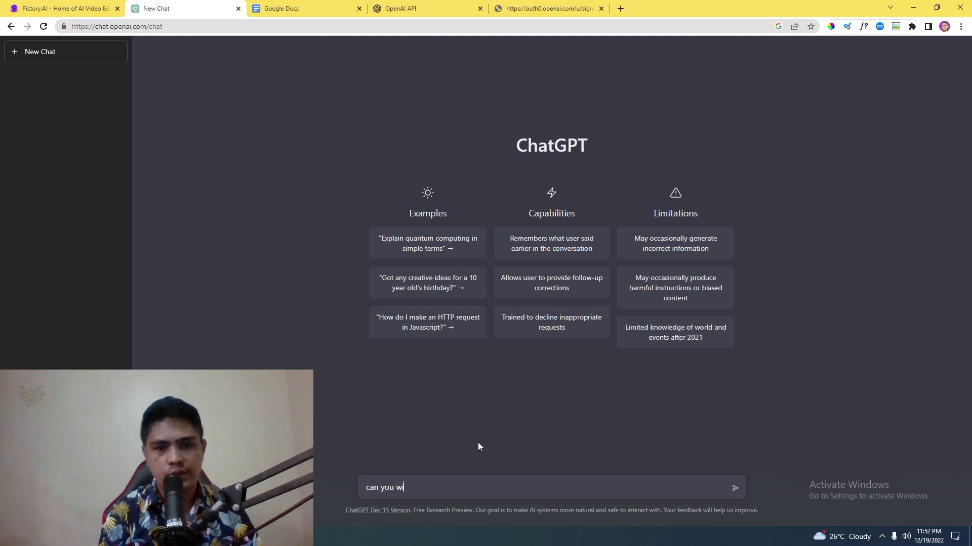
{"action": "type", "text": " me an"}
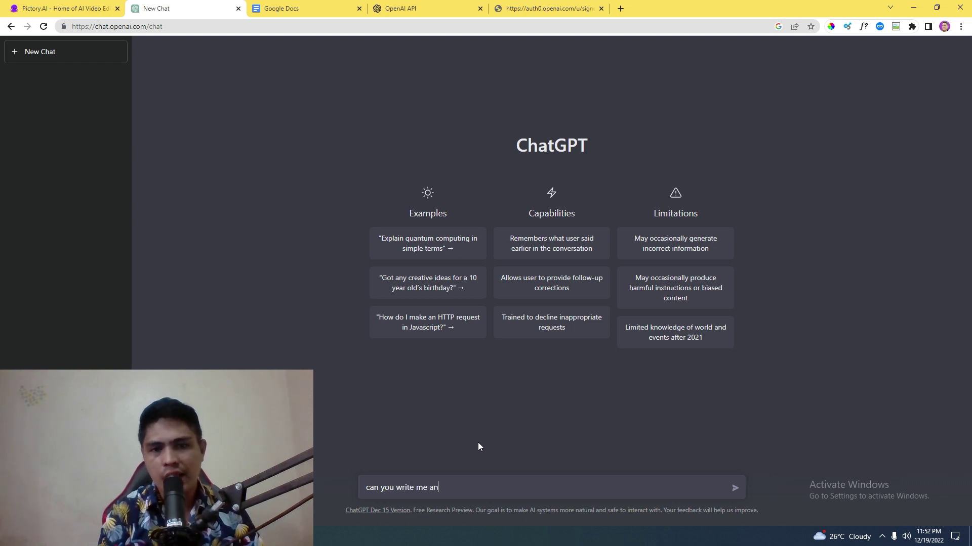
{"action": "key", "text": "BackSpace"}
{"action": "key", "text": "BackSpace"}
{"action": "type", "text": "a"}
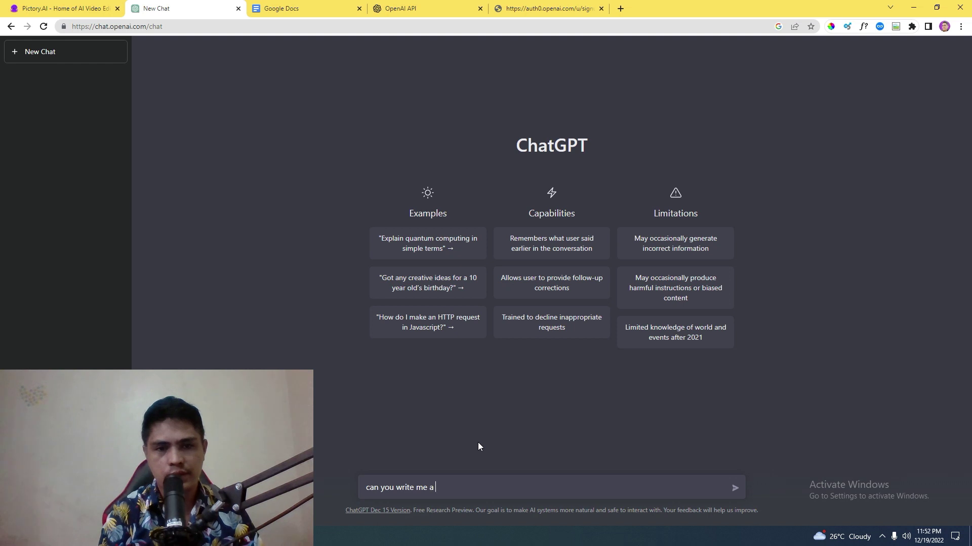
{"action": "type", "text": " script "}
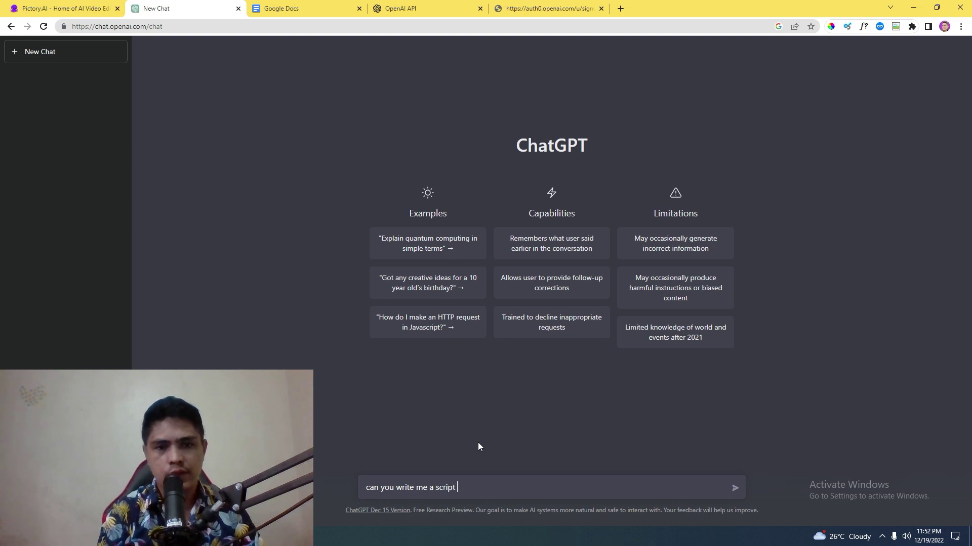
{"action": "type", "text": "on how to cook p"}
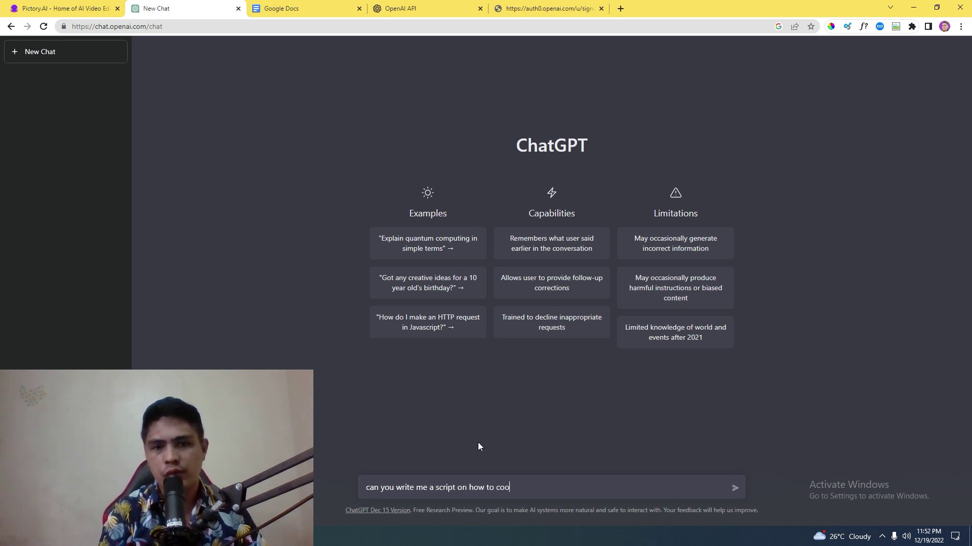
{"action": "type", "text": "asta"}
{"action": "key", "text": "Return"}
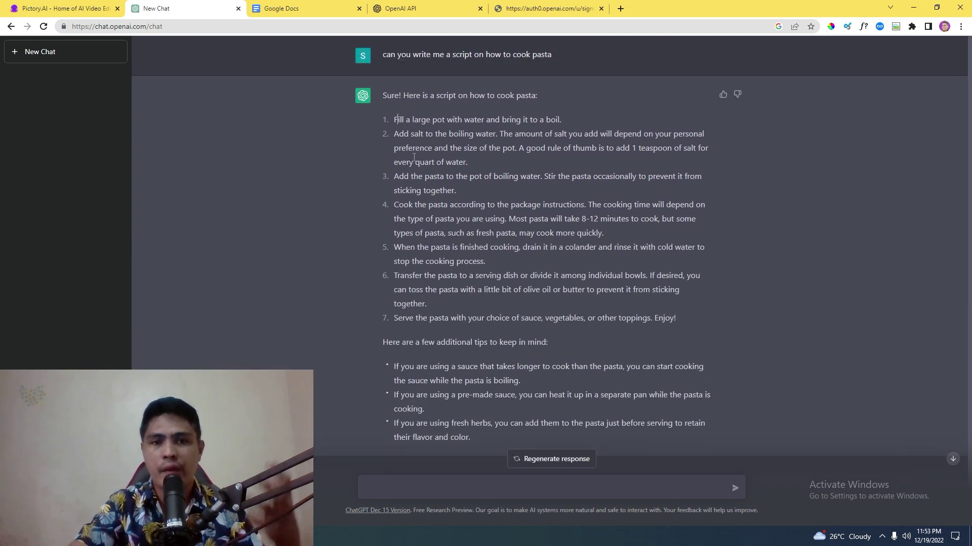
Read through the generated pasta cooking script, from its numbered steps to the additional tips
{"action": "left_click_drag", "start_coordinate": [398, 118], "coordinate": [470, 438]}
{"action": "left_click", "coordinate": [429, 215]}
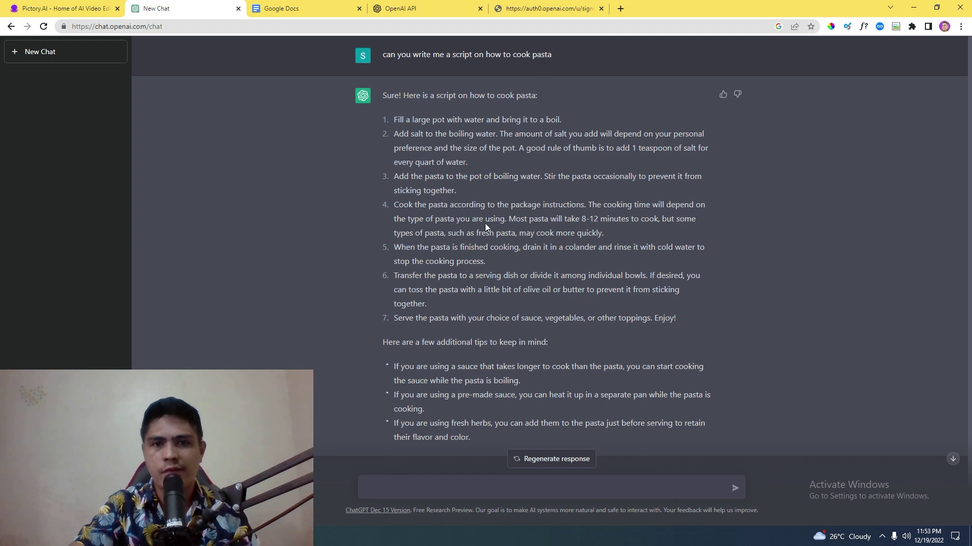
{"action": "scroll", "coordinate": [499, 188], "scroll_direction": "down", "scroll_amount": 1}
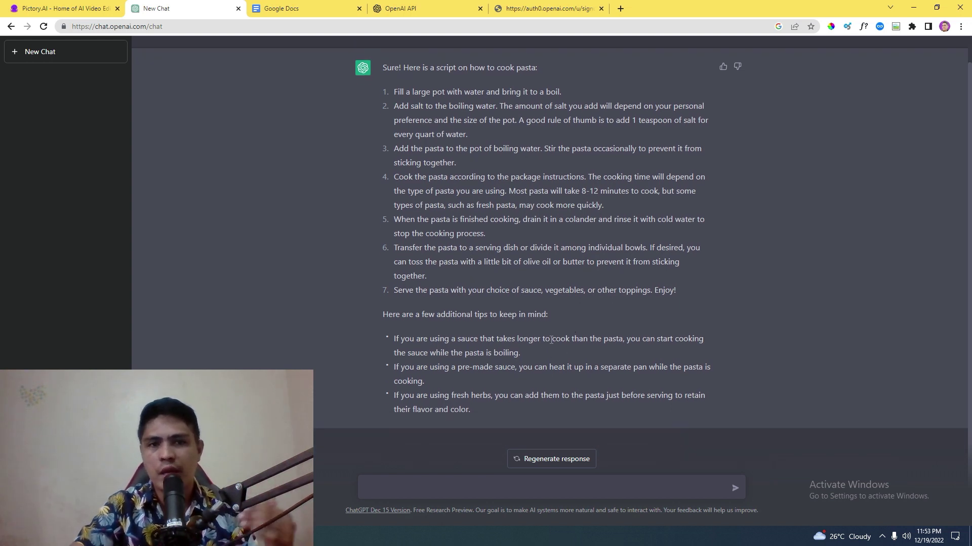
{"action": "scroll", "coordinate": [551, 340], "scroll_direction": "up", "scroll_amount": 1}
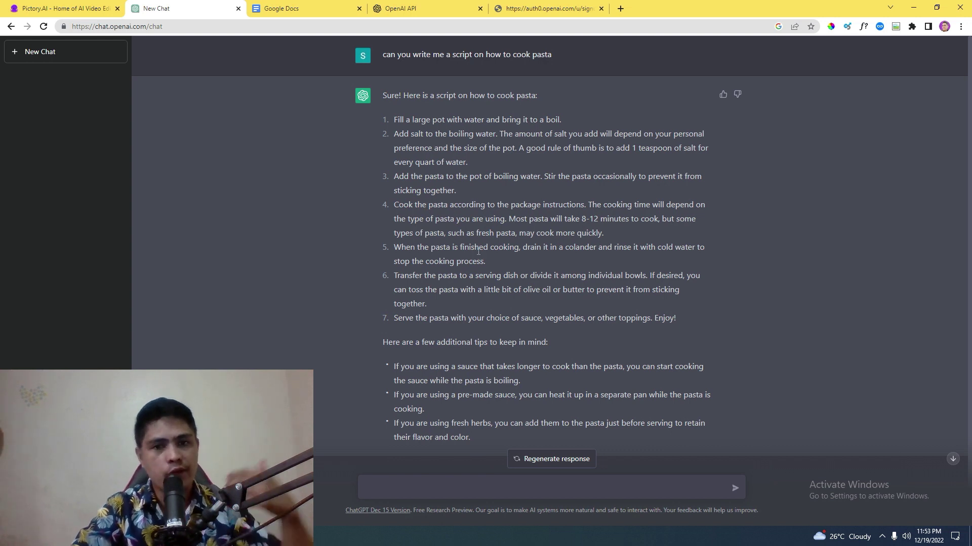
{"action": "scroll", "coordinate": [502, 283], "scroll_direction": "down", "scroll_amount": 1}
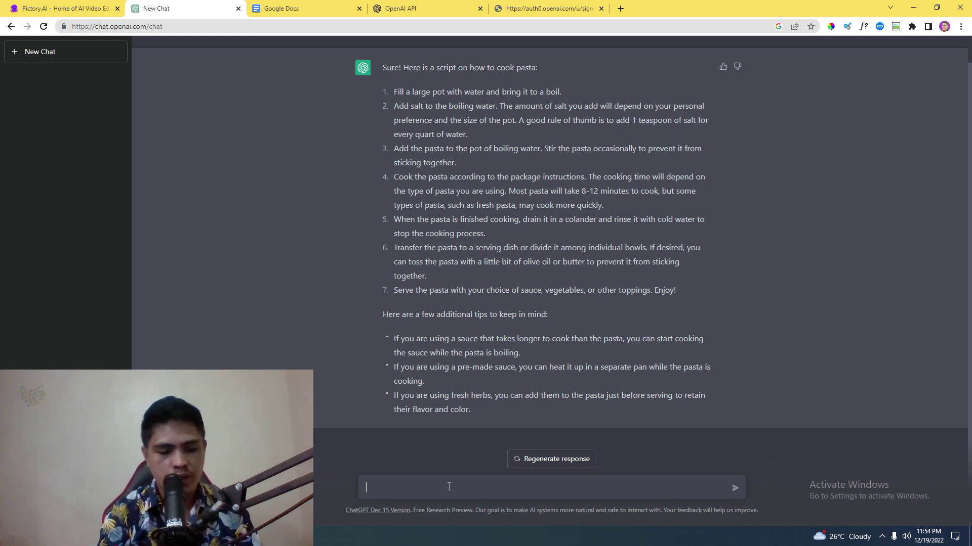
Submit the follow-up prompt "write me an intro for my youtube video about cooking pasta"
{"action": "type", "text": "write me "}
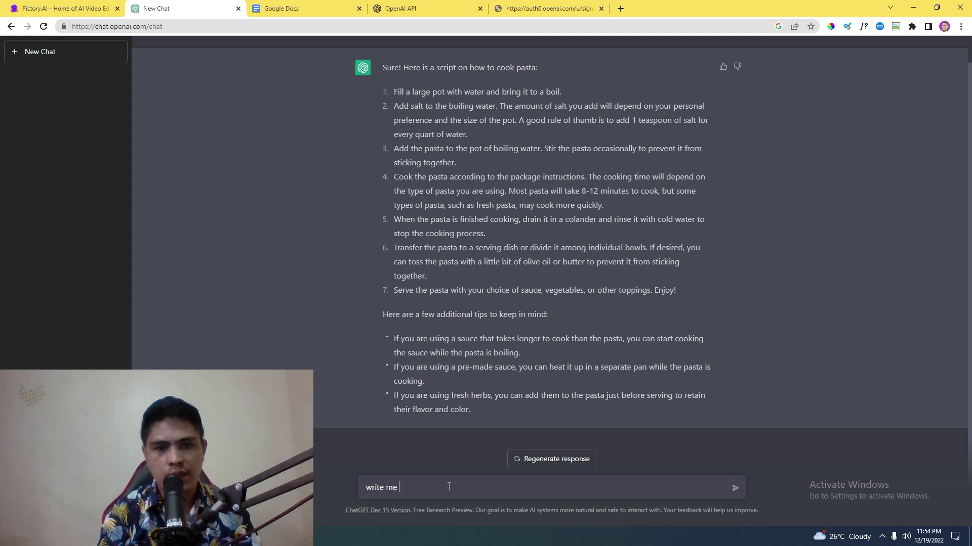
{"action": "type", "text": "an int"}
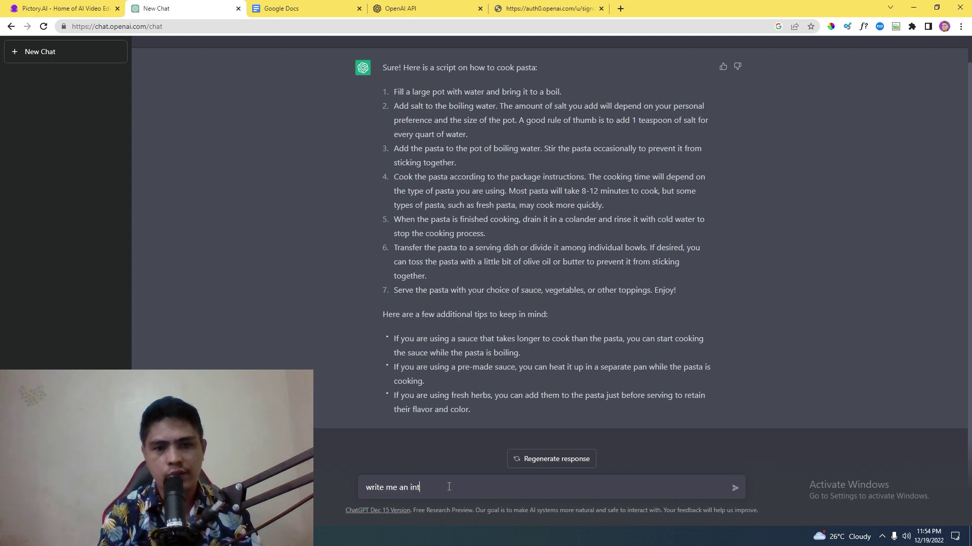
{"action": "type", "text": "ro vide"}
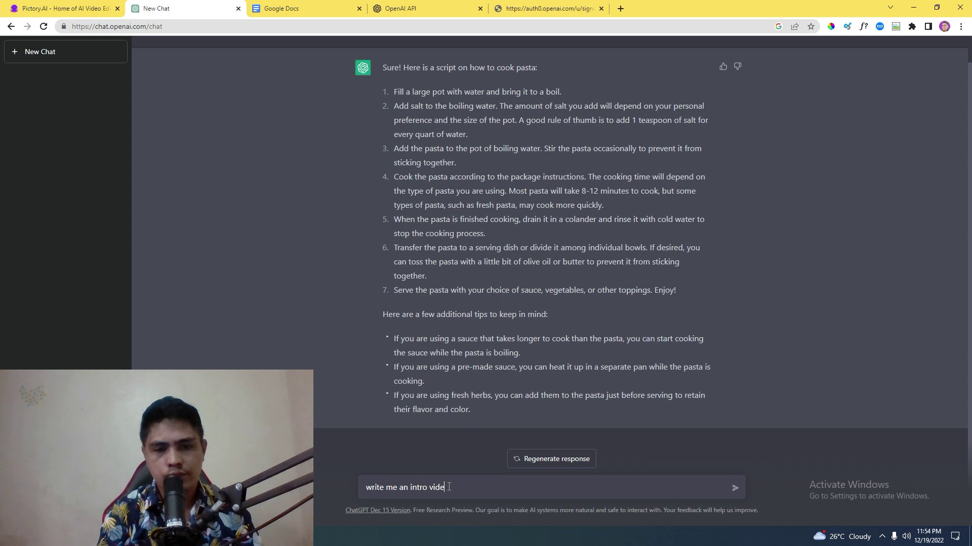
{"action": "key", "text": "BackSpace"}
{"action": "key", "text": "BackSpace"}
{"action": "key", "text": "BackSpace"}
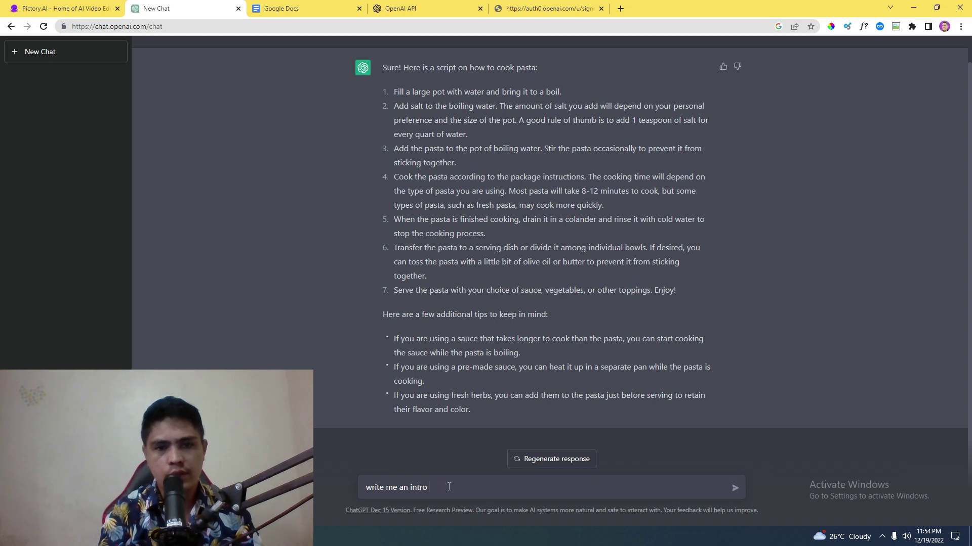
{"action": "type", "text": "for m"}
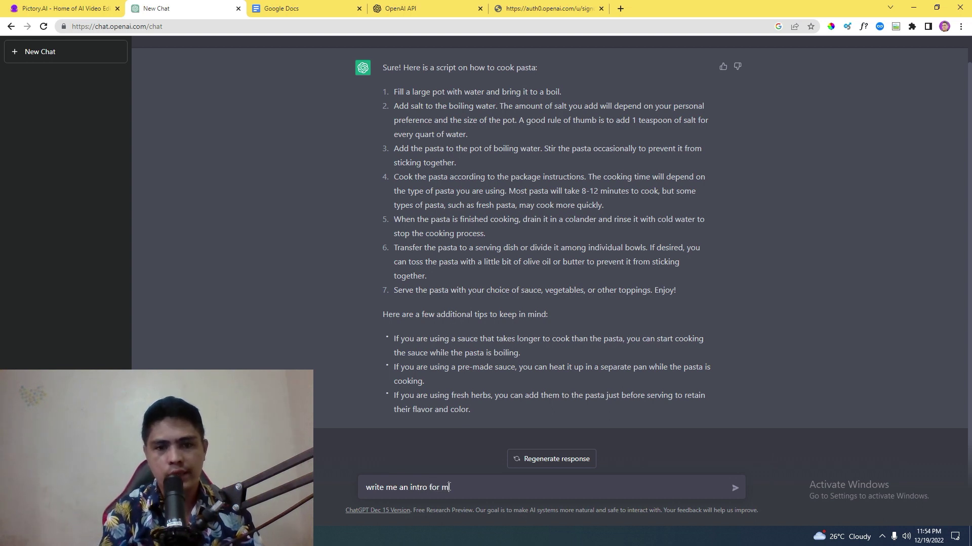
{"action": "type", "text": "y youtu"}
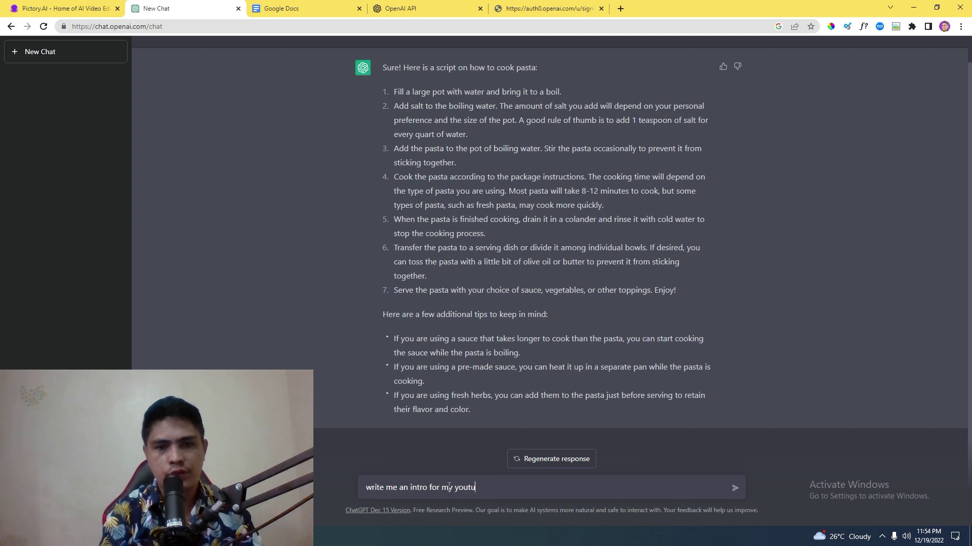
{"action": "type", "text": "be video ab"}
{"action": "key", "text": "BackSpace"}
{"action": "key", "text": "BackSpace"}
{"action": "type", "text": "about kk"}
{"action": "key", "text": "BackSpace"}
{"action": "key", "text": "BackSpace"}
{"action": "type", "text": "cooking pasta"}
{"action": "key", "text": "Return"}
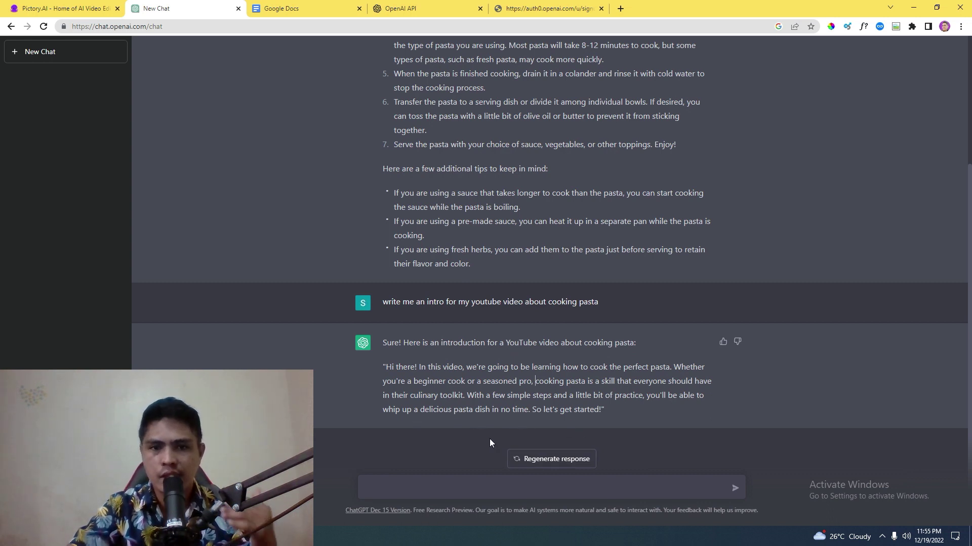
Submit a follow-up prompt asking to rewrite the intro and include the presenter's name, entering the full name in quotation marks
{"action": "left_click_drag", "start_coordinate": [402, 378], "coordinate": [601, 395]}
{"action": "left_click", "coordinate": [615, 411]}
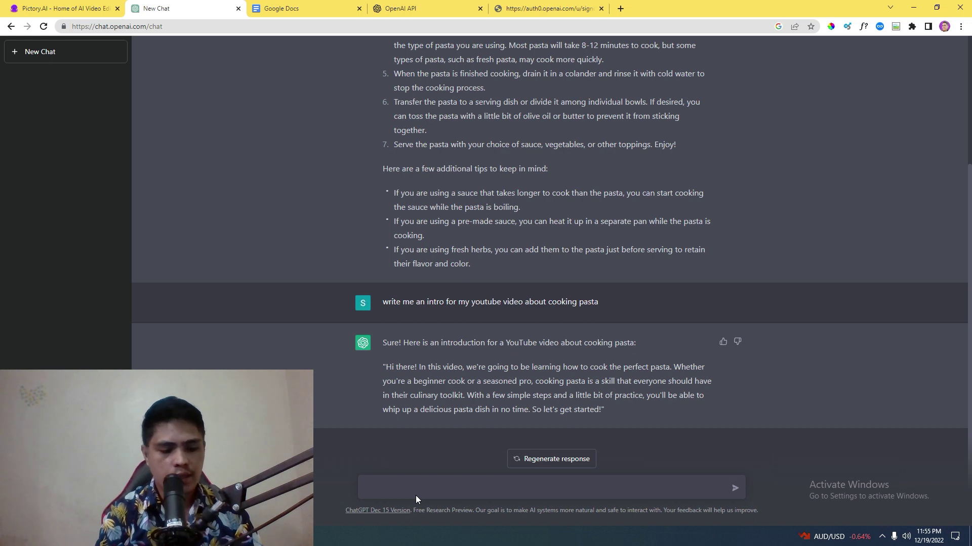
{"action": "type", "text": "rewr"}
{"action": "key", "text": "BackSpace"}
{"action": "key", "text": "BackSpace"}
{"action": "type", "text": "write"}
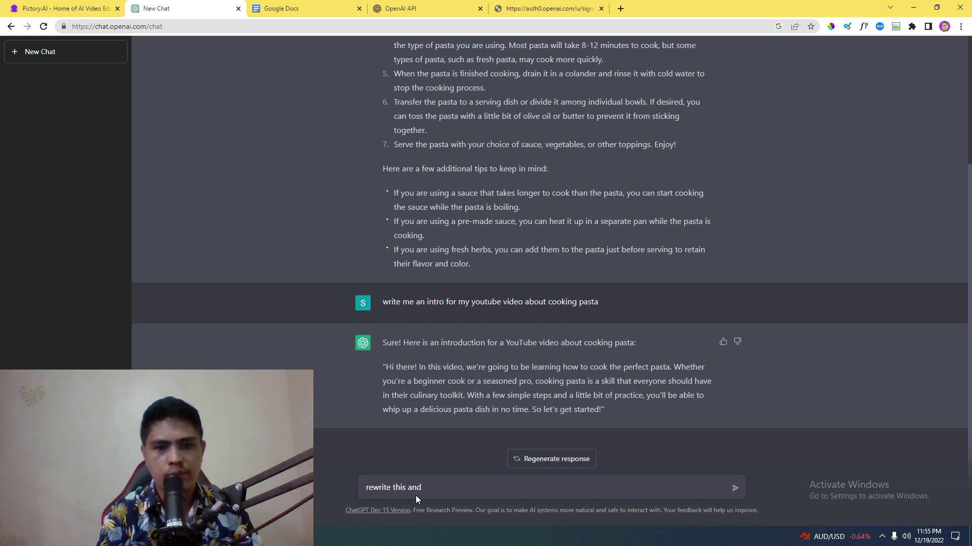
{"action": "type", "text": "this and include myu"}
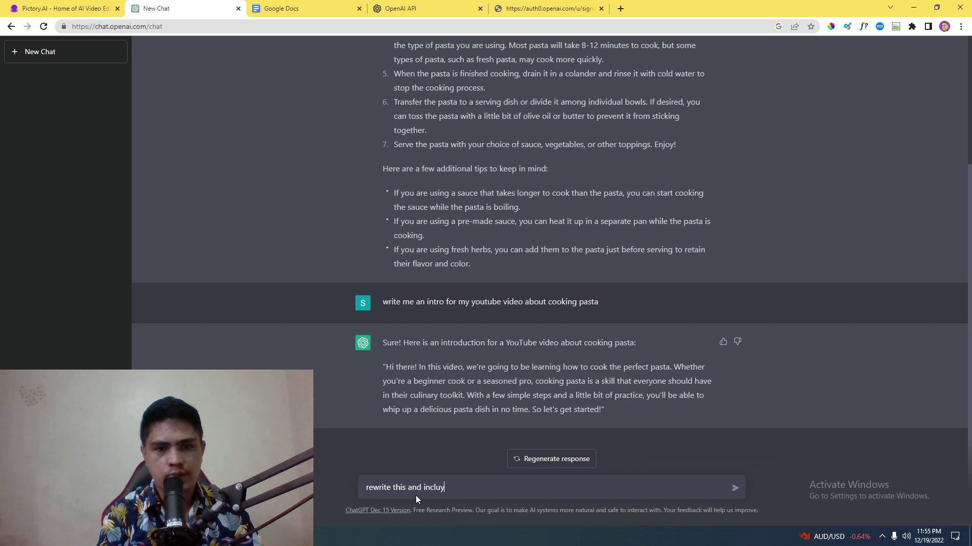
{"action": "key", "text": "BackSpace"}
{"action": "key", "text": "BackSpace"}
{"action": "type", "text": "nam"}
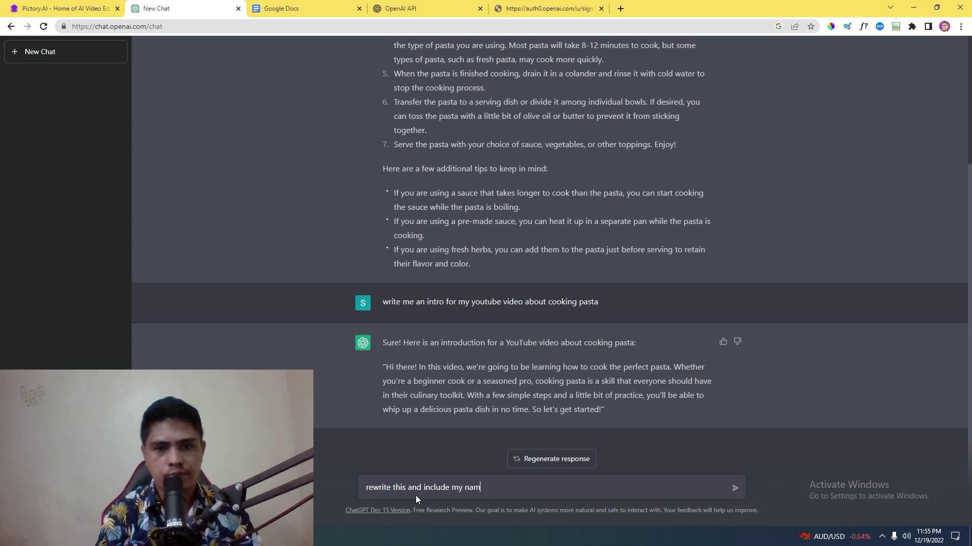
{"action": "type", "text": "e \" J"}
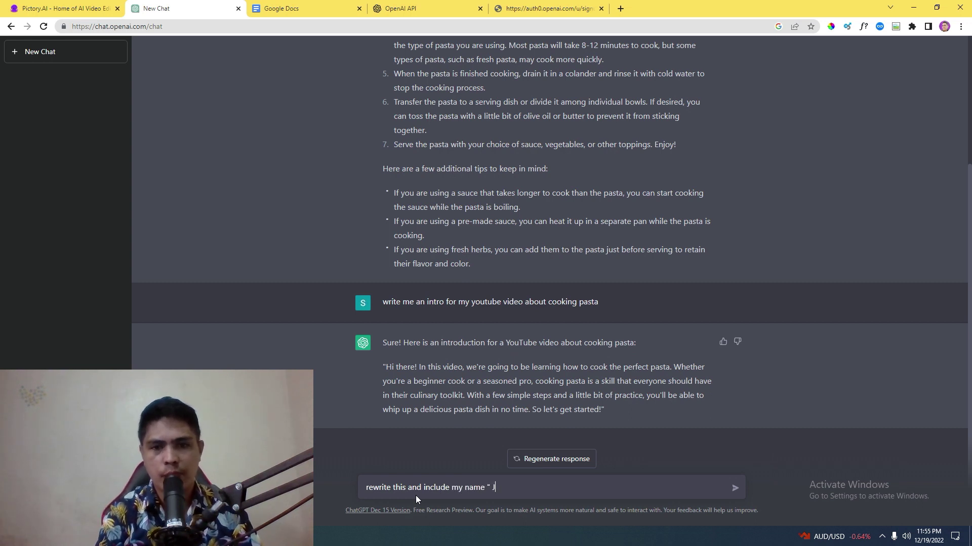
{"action": "type", "text": "er Callora"}
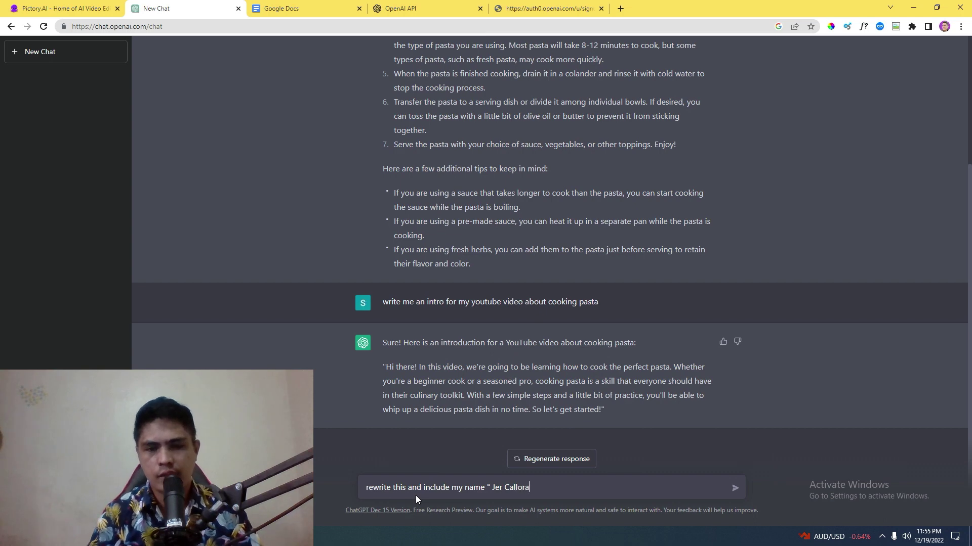
{"action": "type", "text": "\"\\"}
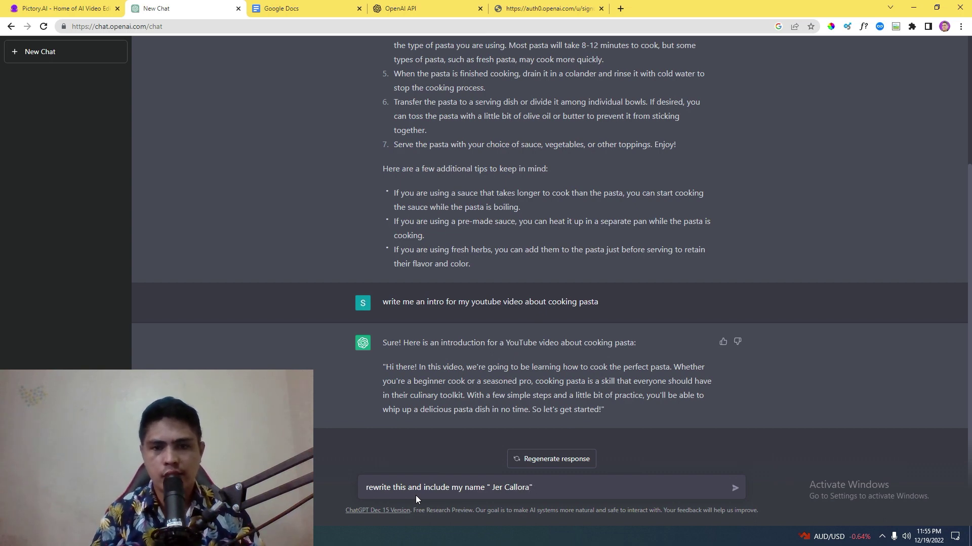
{"action": "key", "text": "Return"}
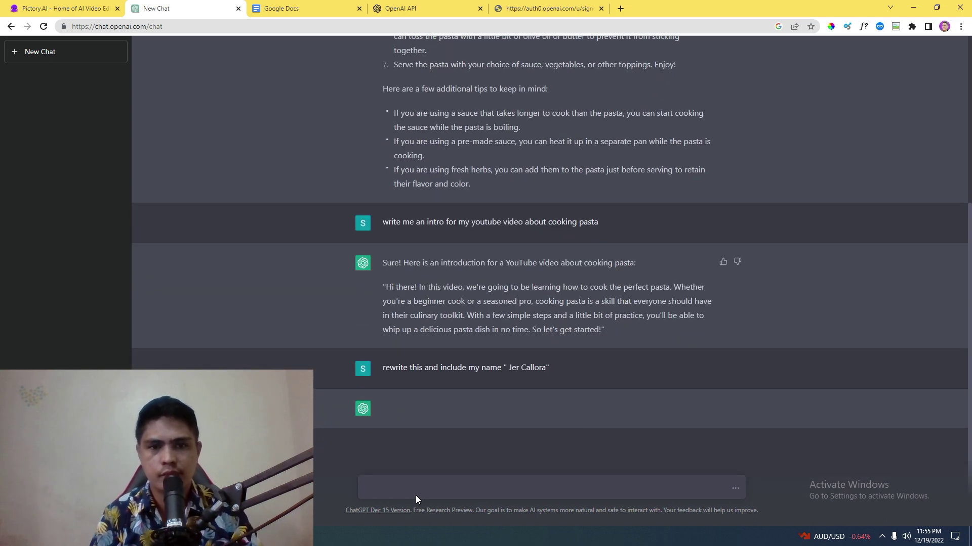
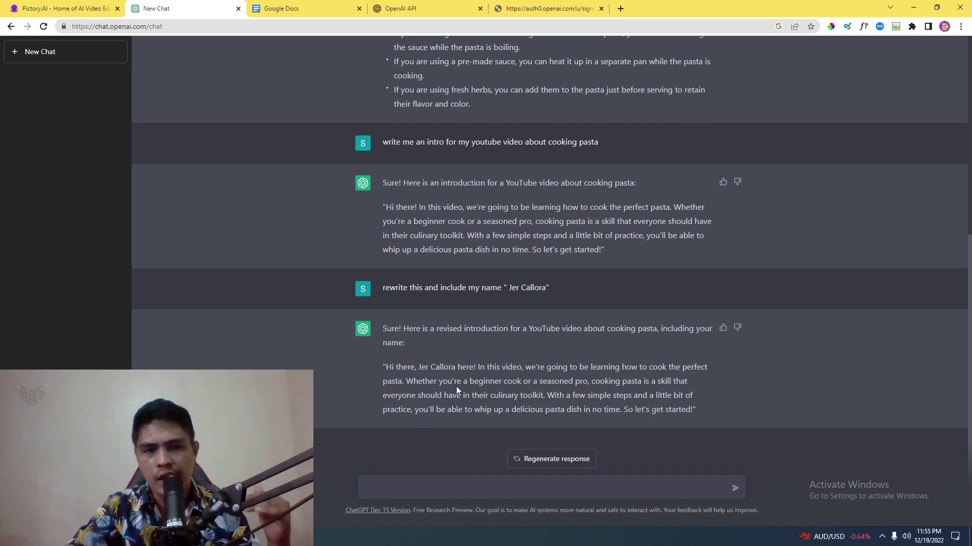
Read through the revised intro paragraph in the latest reply
{"action": "left_click_drag", "start_coordinate": [383, 368], "coordinate": [717, 414]}
{"action": "left_click", "coordinate": [716, 417]}
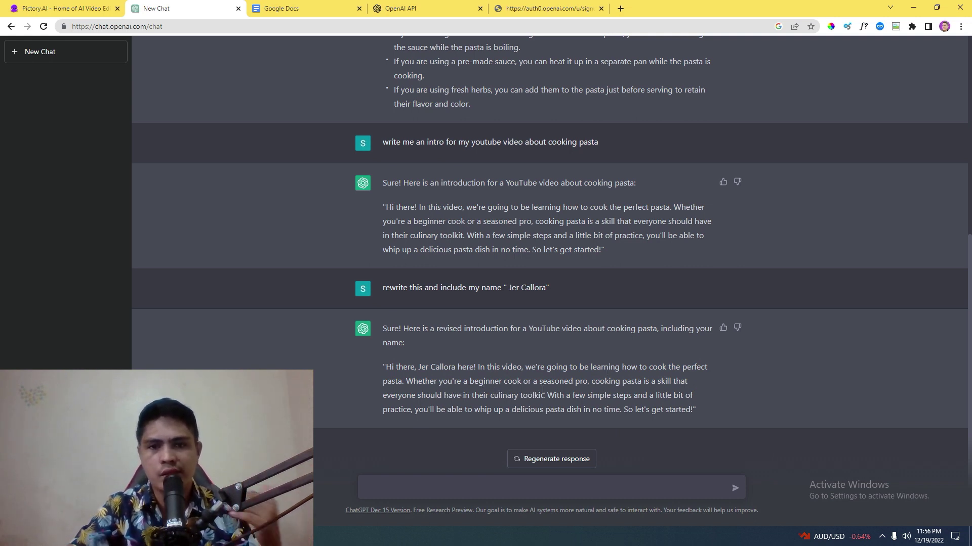
{"action": "left_click_drag", "start_coordinate": [371, 375], "coordinate": [768, 437]}
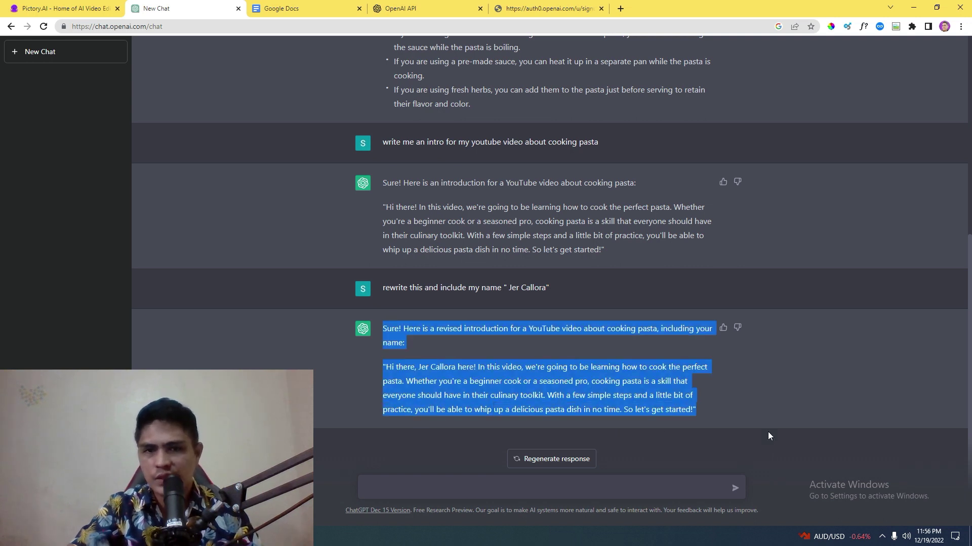
{"action": "mouse_move", "coordinate": [683, 412]}
{"action": "left_mouse_down"}
{"action": "mouse_move", "coordinate": [360, 407]}
{"action": "mouse_move", "coordinate": [374, 368]}
{"action": "mouse_move", "coordinate": [391, 363]}
{"action": "mouse_move", "coordinate": [700, 418]}
{"action": "left_mouse_up"}
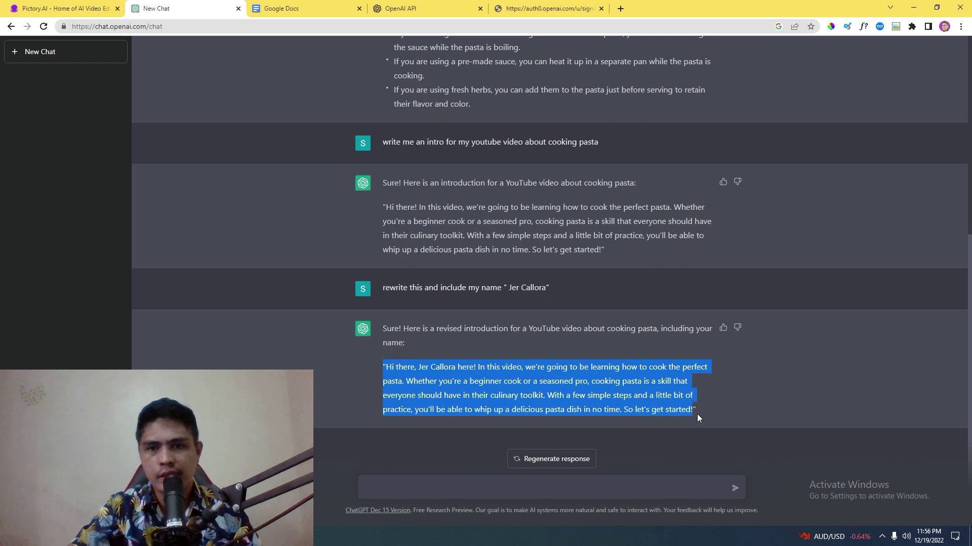
{"action": "left_click", "coordinate": [698, 416]}
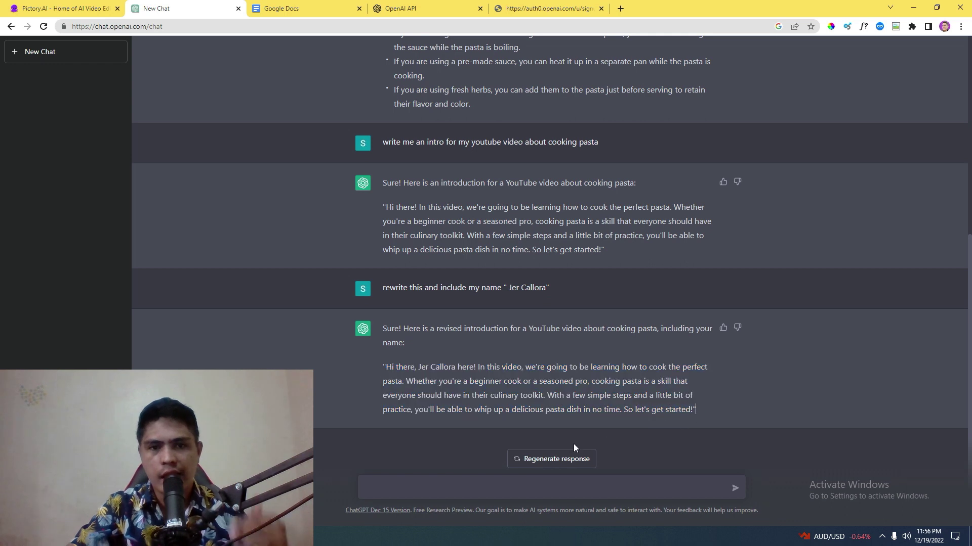
Switch to Google Docs and create a blank document
{"action": "left_click", "coordinate": [620, 9]}
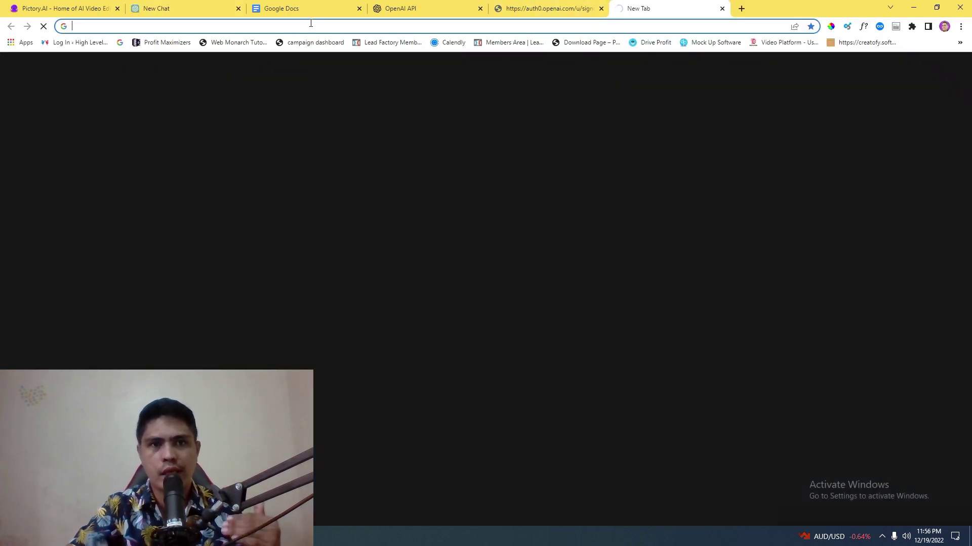
{"action": "left_click", "coordinate": [293, 8]}
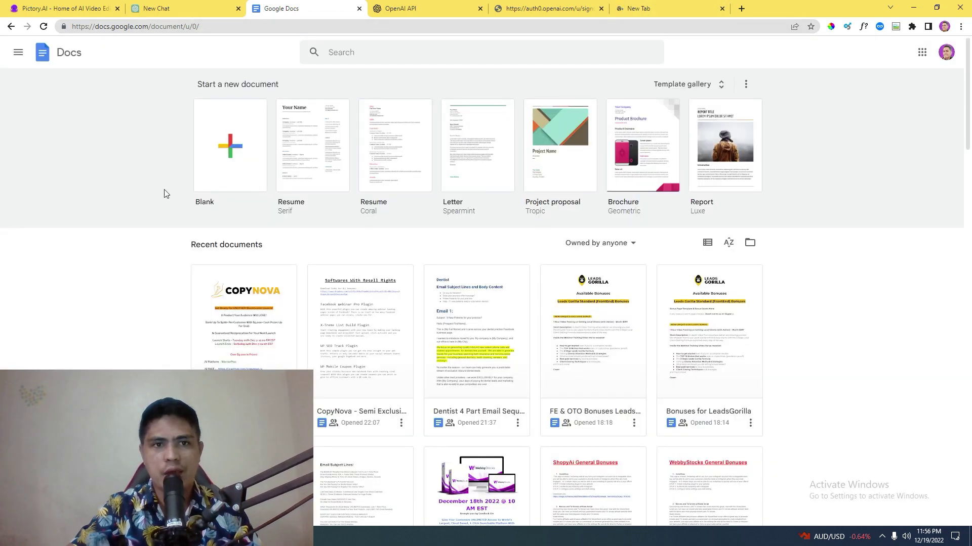
{"action": "left_click", "coordinate": [226, 137]}
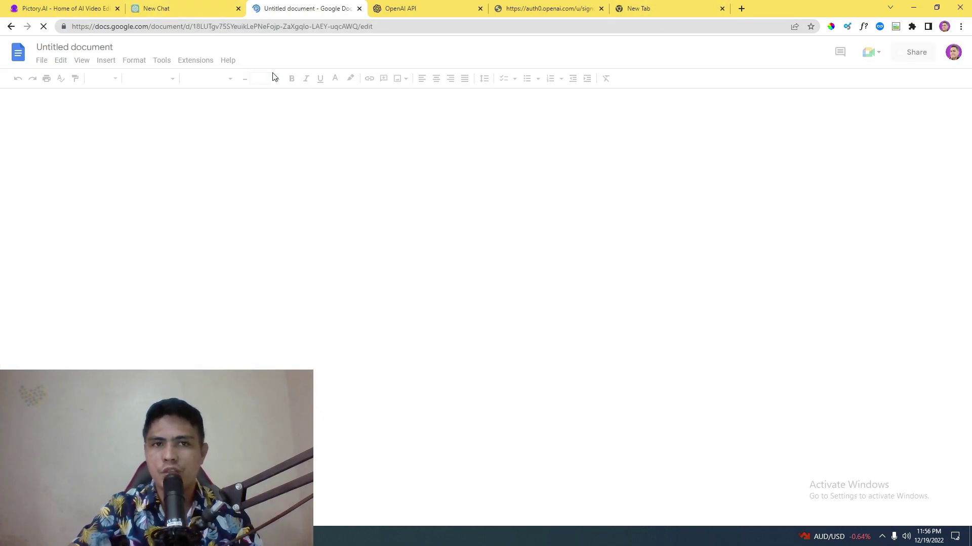
Copy the pasta cooking script from the ChatGPT chat, from the first numbered step through the additional tips
{"action": "left_click", "coordinate": [214, 4]}
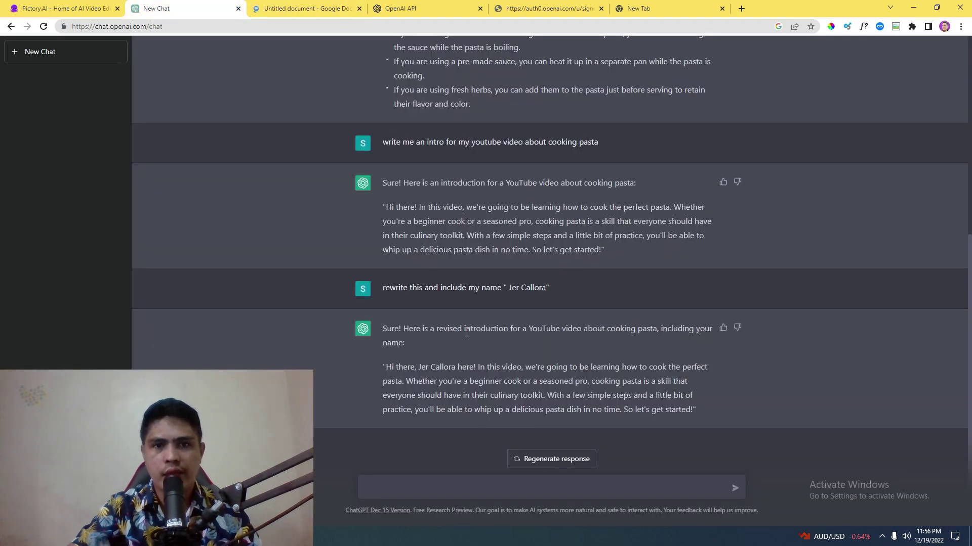
{"action": "scroll", "coordinate": [467, 333], "scroll_direction": "up", "scroll_amount": 6}
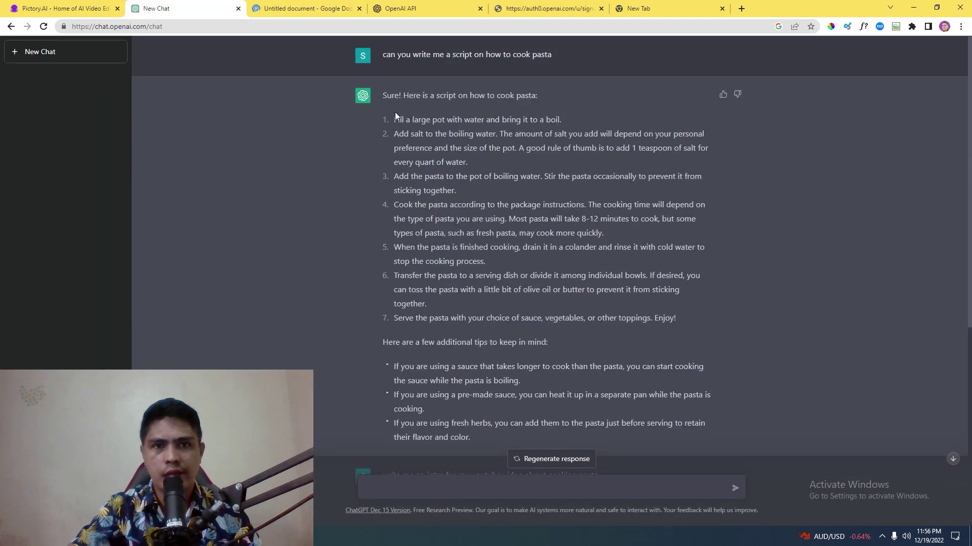
{"action": "left_click_drag", "start_coordinate": [390, 118], "coordinate": [518, 346]}
{"action": "scroll", "coordinate": [510, 372], "scroll_direction": "down", "scroll_amount": 2}
{"action": "right_click", "coordinate": [480, 247]}
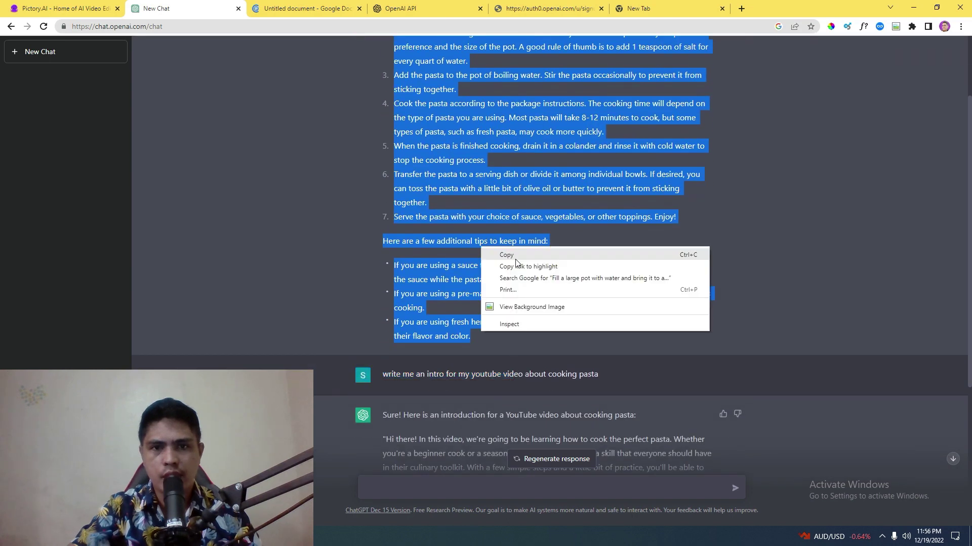
{"action": "left_click", "coordinate": [515, 257]}
Enter the heading "Intro" in the blank Google Docs document and leave an empty line below it
{"action": "left_click", "coordinate": [354, 14]}
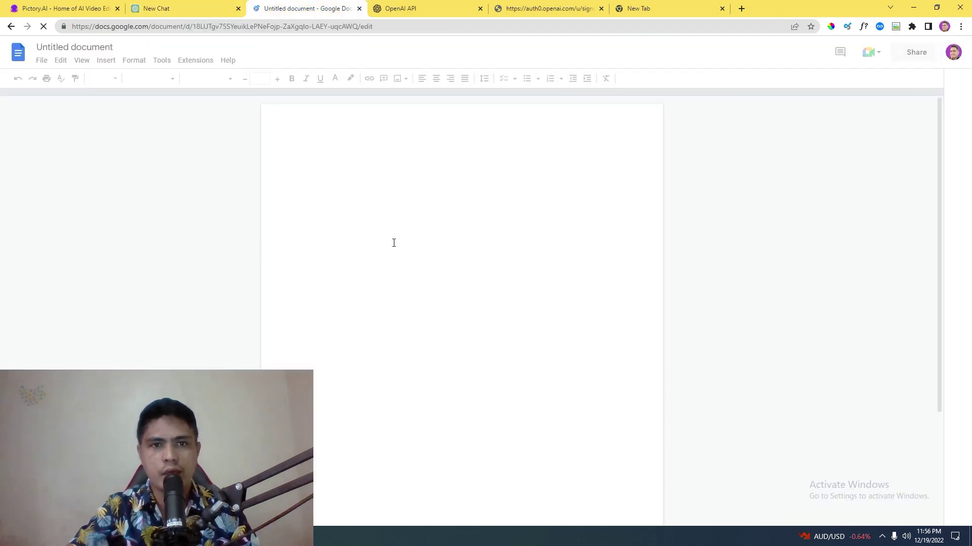
{"action": "left_click", "coordinate": [353, 161]}
{"action": "type", "text": "Intro"}
{"action": "key", "text": "Return"}
{"action": "key", "text": "Return"}
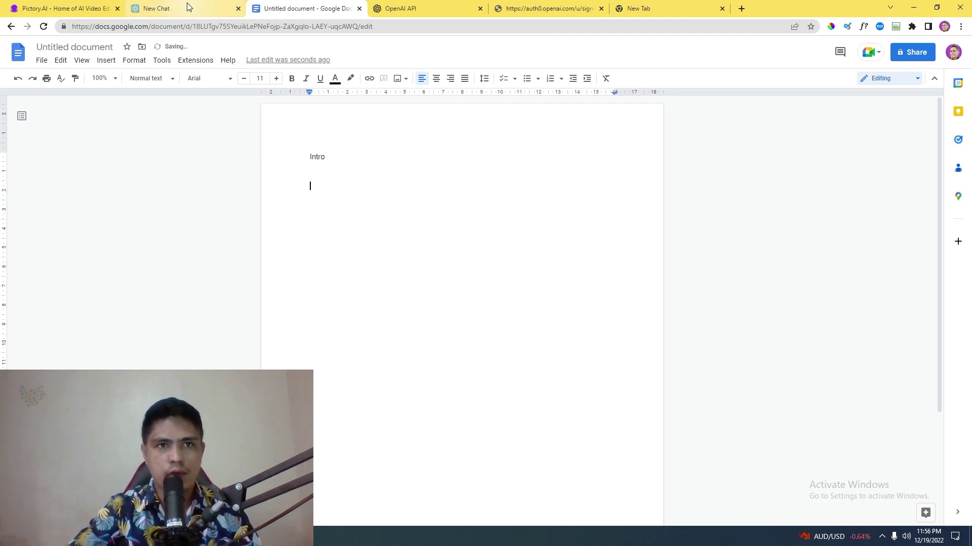
Copy the revised intro paragraph from the ChatGPT chat and paste it under the "Intro" heading in the Google Docs document
{"action": "left_click", "coordinate": [187, 6]}
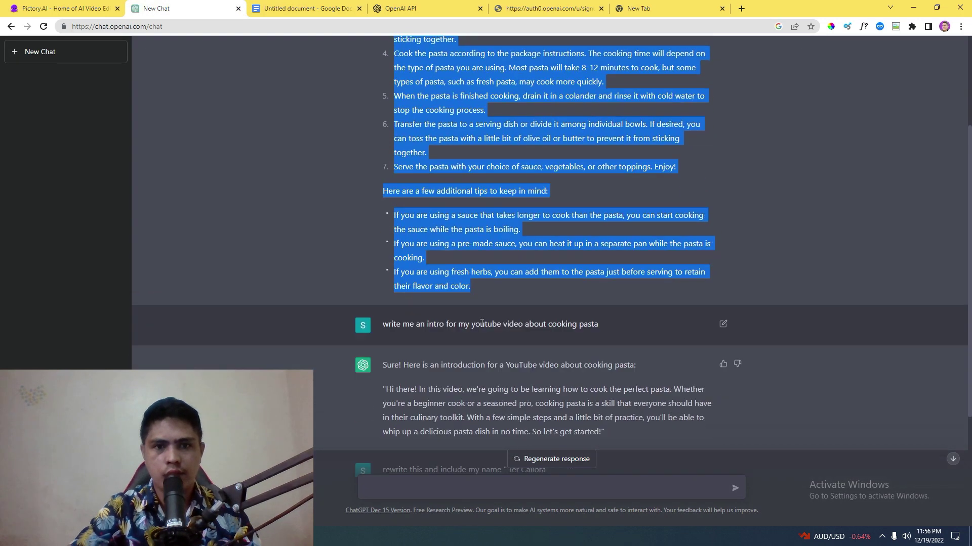
{"action": "scroll", "coordinate": [482, 323], "scroll_direction": "down", "scroll_amount": 4}
{"action": "left_click", "coordinate": [436, 364]}
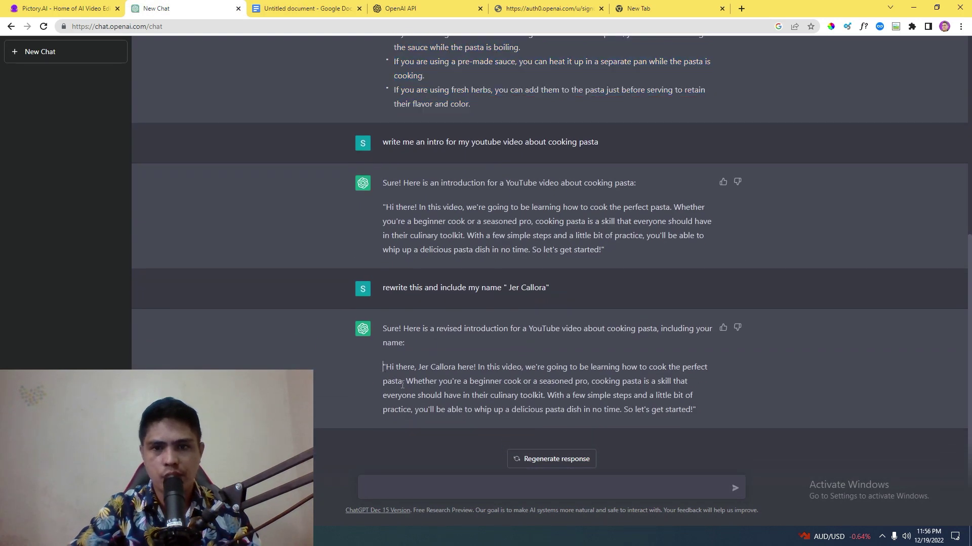
{"action": "left_click_drag", "start_coordinate": [383, 368], "coordinate": [708, 416]}
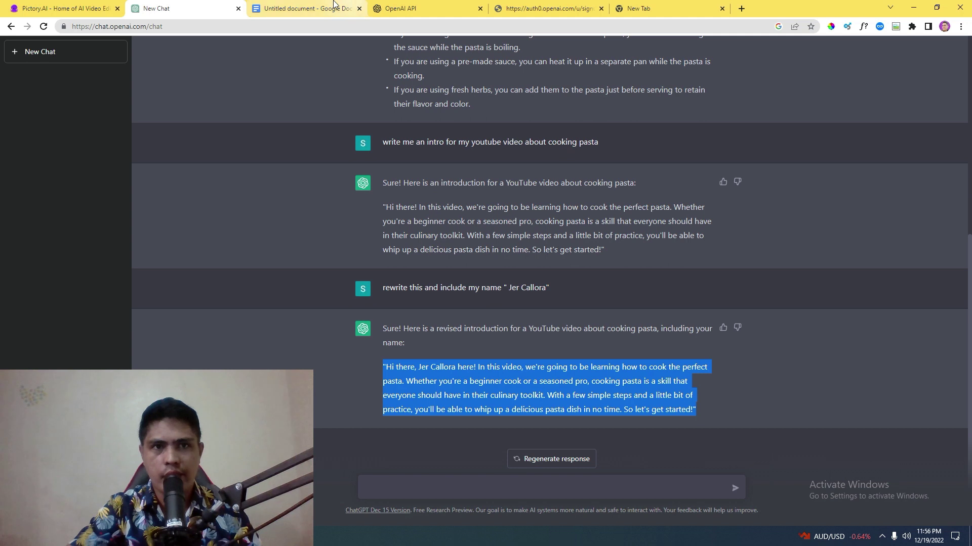
{"action": "left_click", "coordinate": [334, 7]}
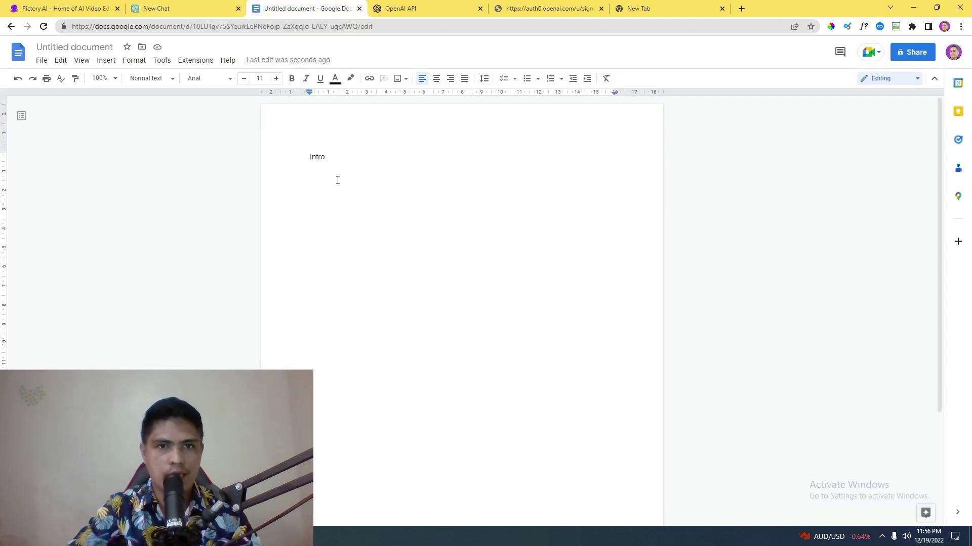
{"action": "key", "text": "ctrl+v"}
Add the heading "Main Script" below the pasted intro paragraph
{"action": "left_click", "coordinate": [383, 243]}
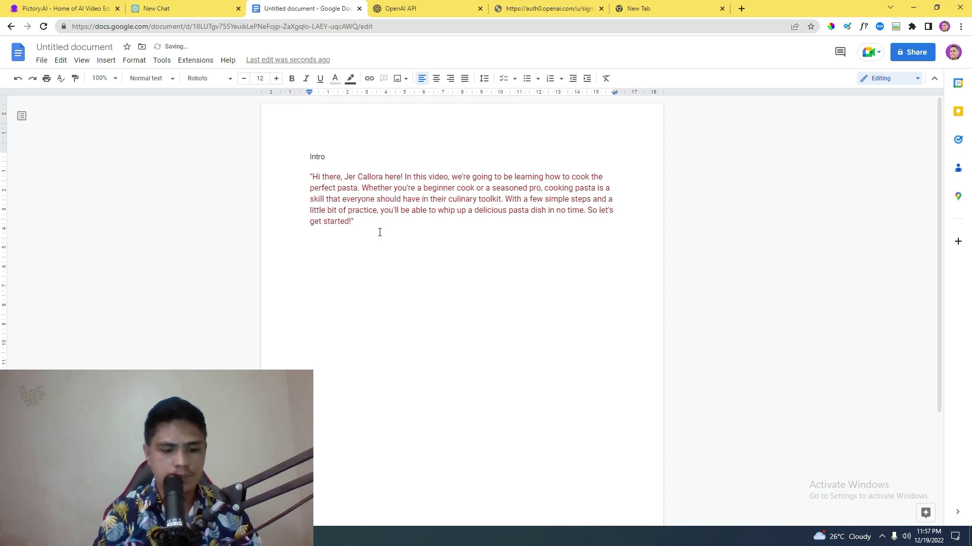
{"action": "type", "text": "Main"}
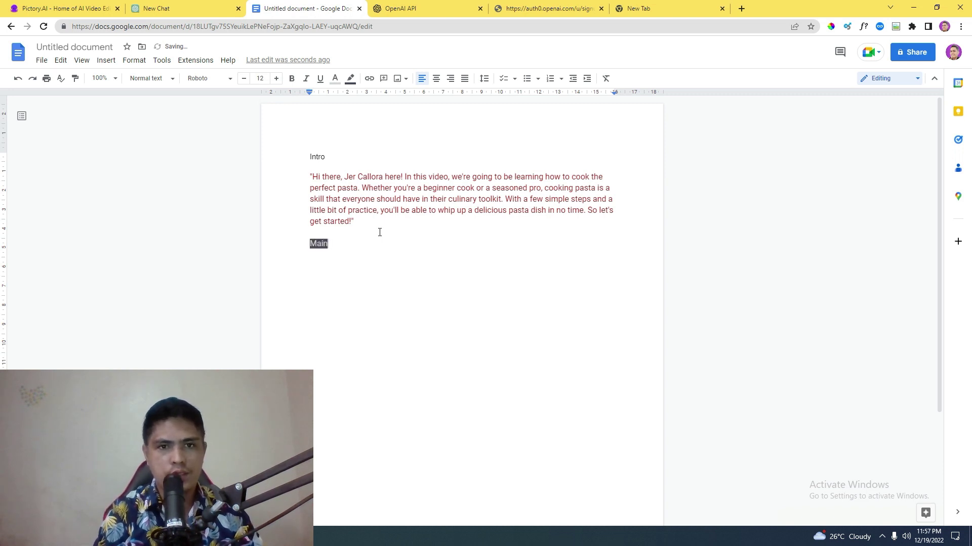
{"action": "type", "text": " Script"}
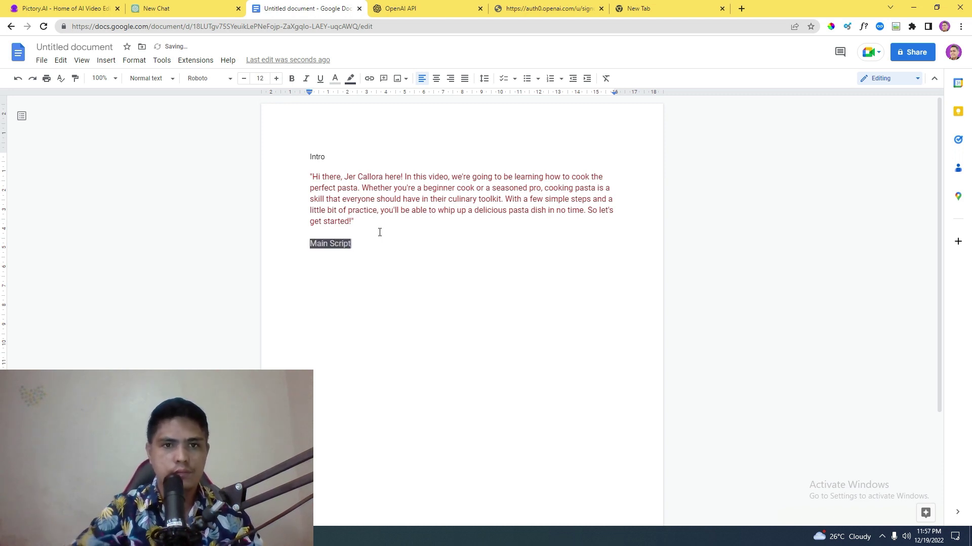
Remove the dark highlight from the "Main Script" heading and insert a blank line above it
{"action": "left_click_drag", "start_coordinate": [351, 244], "coordinate": [286, 243]}
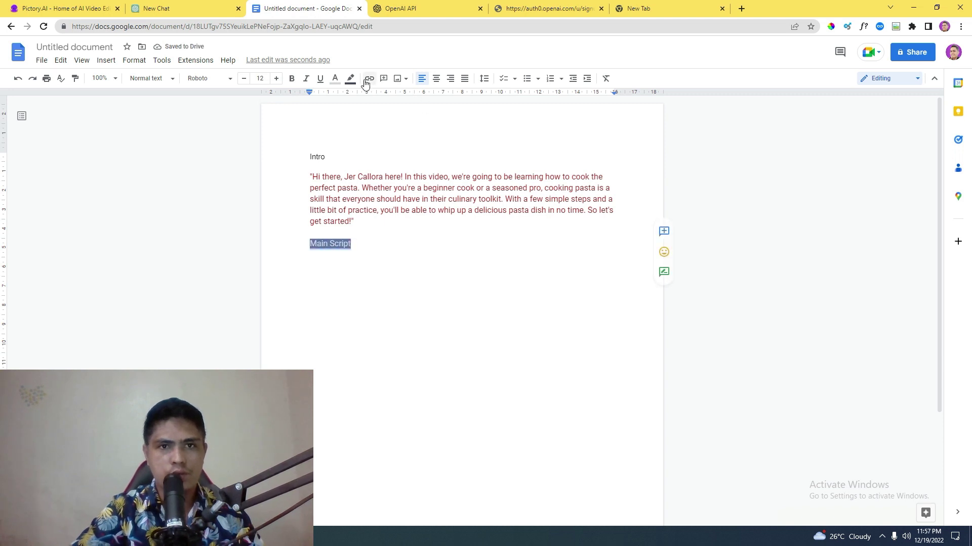
{"action": "left_click", "coordinate": [350, 78]}
{"action": "left_click", "coordinate": [399, 116]}
{"action": "left_click", "coordinate": [358, 242]}
{"action": "key", "text": "Home"}
{"action": "key", "text": "Return"}
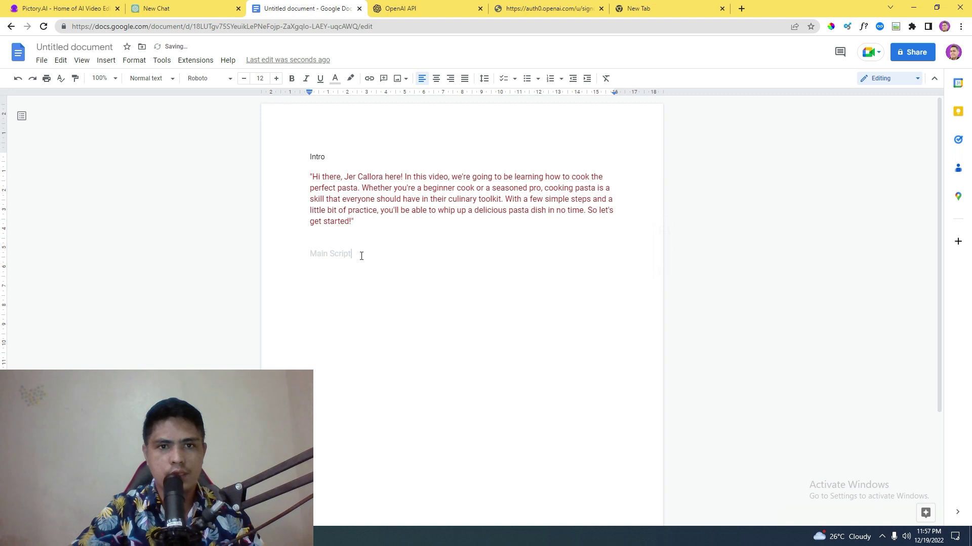
Set the text colour of the "Main Script" heading to the dark red of the intro paragraph
{"action": "left_click_drag", "start_coordinate": [354, 255], "coordinate": [300, 252]}
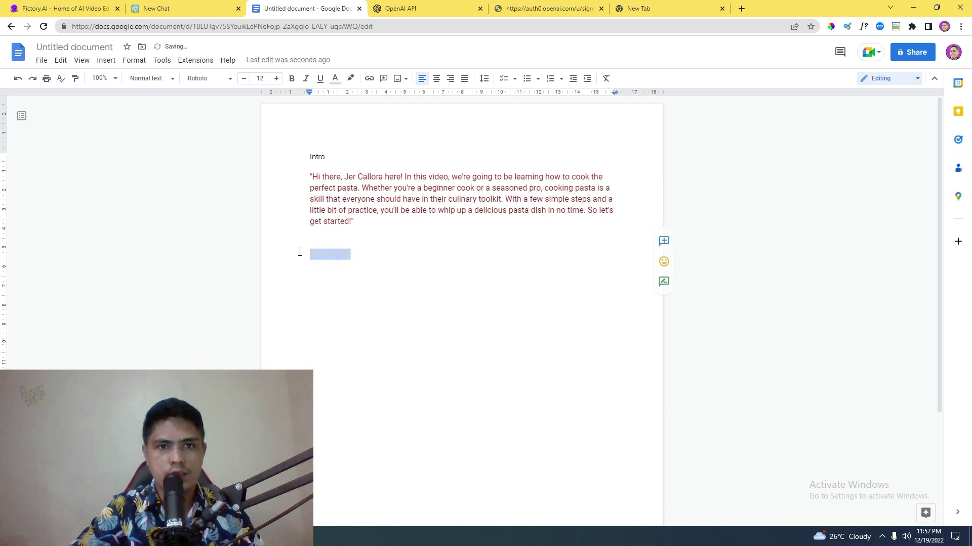
{"action": "left_click", "coordinate": [333, 80]}
{"action": "left_click", "coordinate": [337, 107]}
{"action": "left_click", "coordinate": [392, 268]}
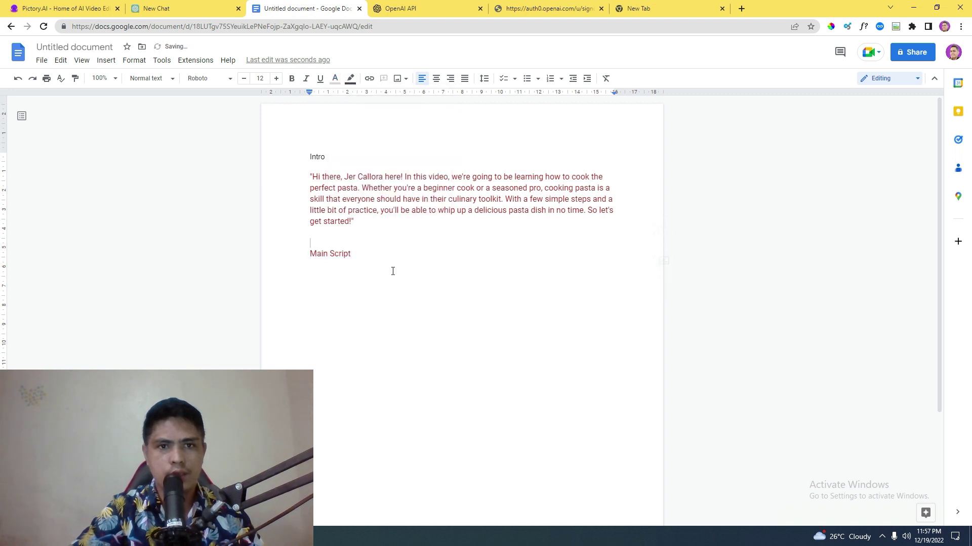
{"action": "left_click", "coordinate": [376, 256]}
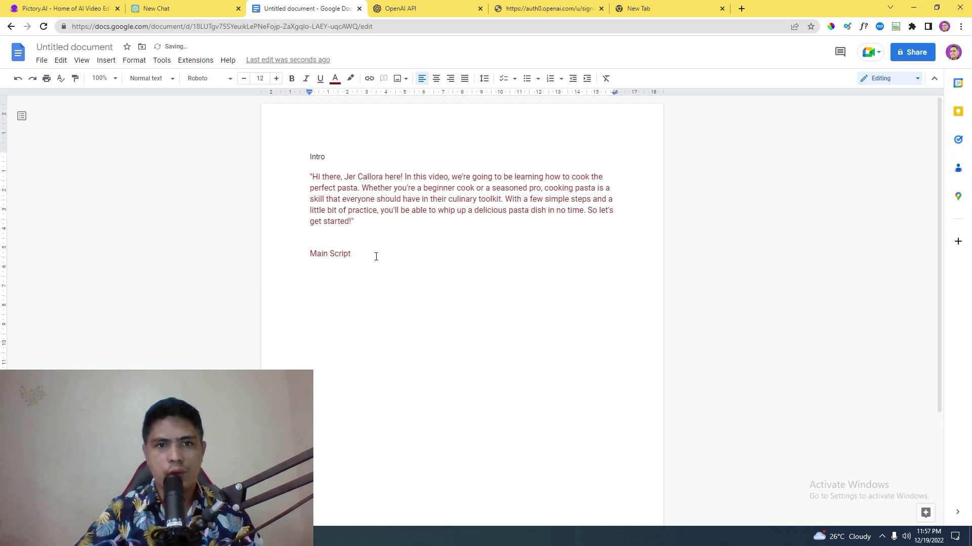
Copy the numbered pasta-cooking steps and additional tips from the ChatGPT chat and paste them under "Main Script" in the Google Docs document
{"action": "left_click", "coordinate": [413, 7]}
{"action": "left_click", "coordinate": [213, 8]}
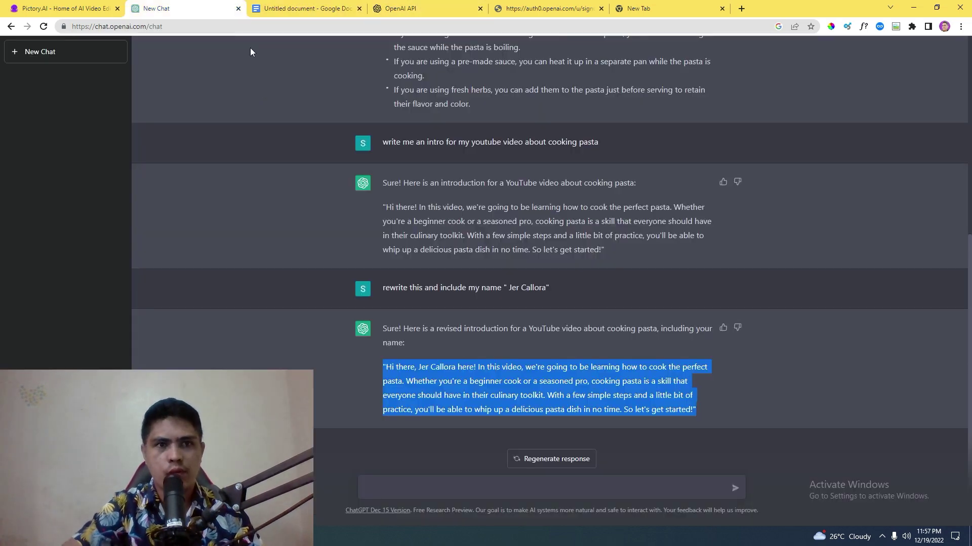
{"action": "scroll", "coordinate": [436, 274], "scroll_direction": "up", "scroll_amount": 7}
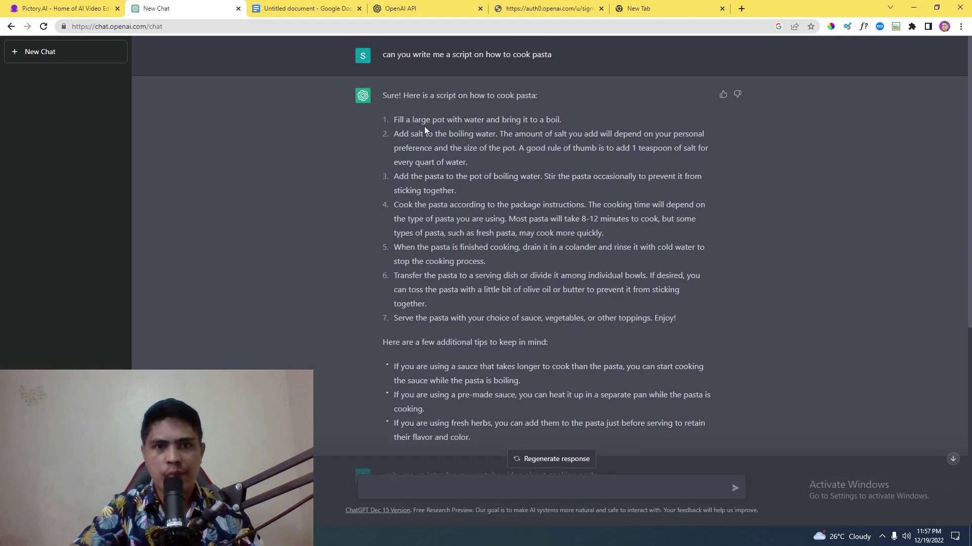
{"action": "left_click_drag", "start_coordinate": [391, 121], "coordinate": [508, 370]}
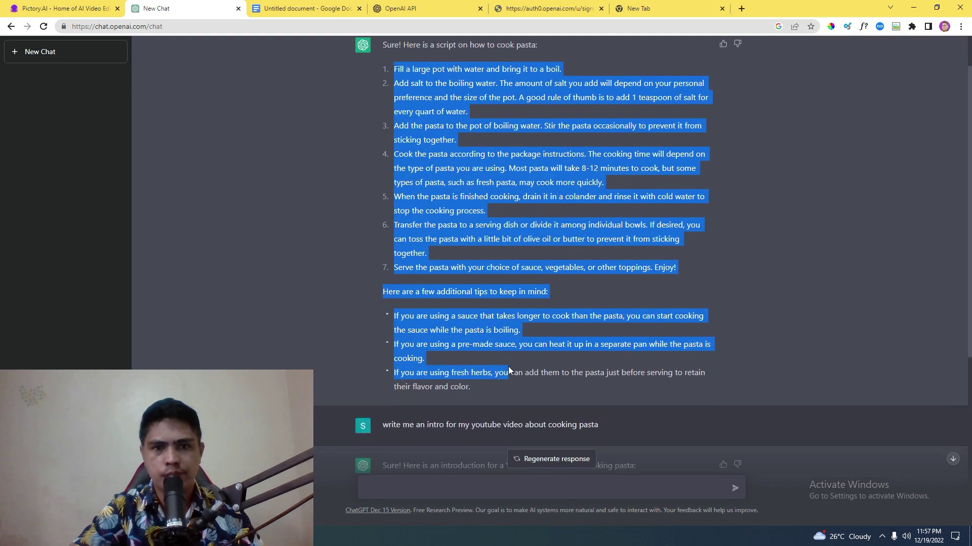
{"action": "key", "text": "ctrl+Tab"}
{"action": "key", "text": "ctrl+v"}
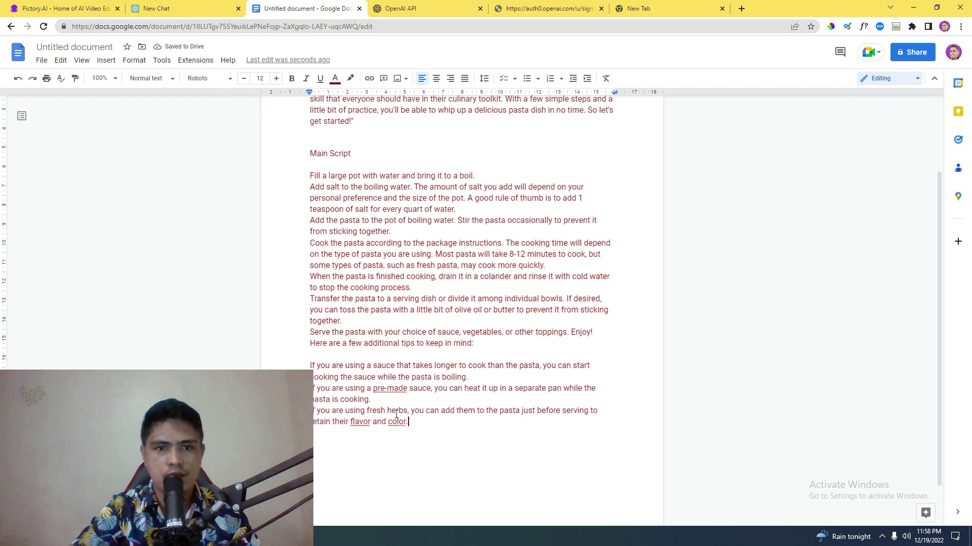
{"action": "scroll", "coordinate": [382, 199], "scroll_direction": "down", "scroll_amount": 1}
{"action": "scroll", "coordinate": [377, 297], "scroll_direction": "up", "scroll_amount": 2}
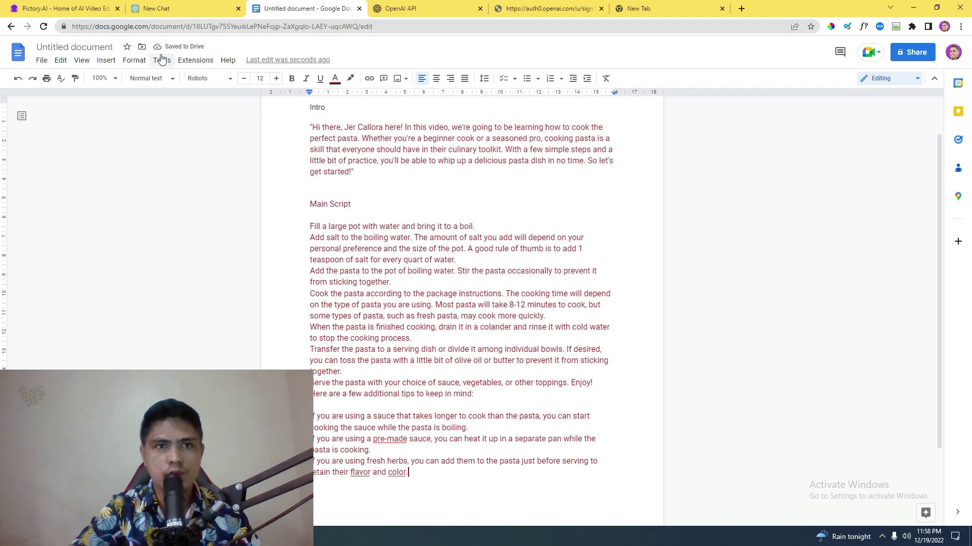
Switch back to the ChatGPT chat and send the prompt "write me an outro video"
{"action": "left_click", "coordinate": [174, 8]}
{"action": "scroll", "coordinate": [369, 296], "scroll_direction": "down", "scroll_amount": 3}
{"action": "scroll", "coordinate": [443, 384], "scroll_direction": "down", "scroll_amount": 2}
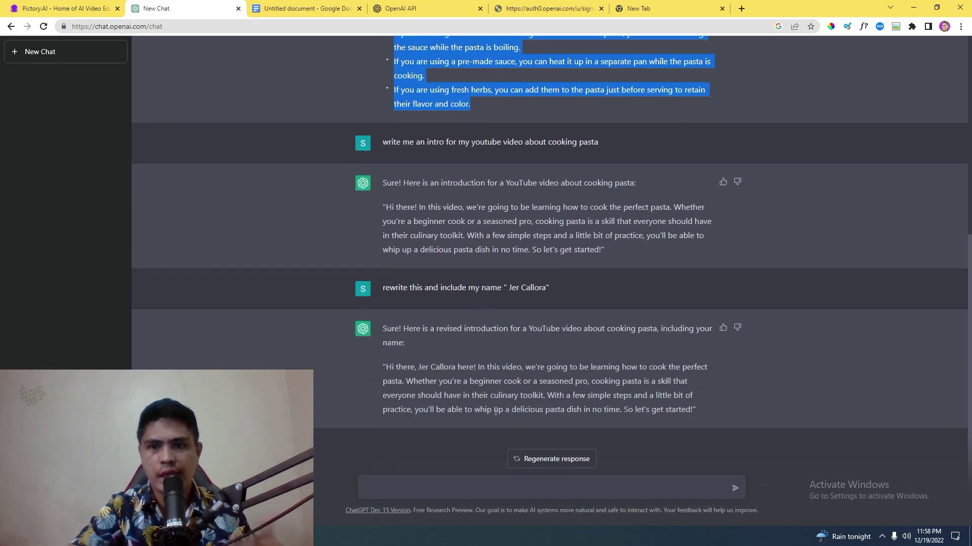
{"action": "left_click", "coordinate": [434, 487]}
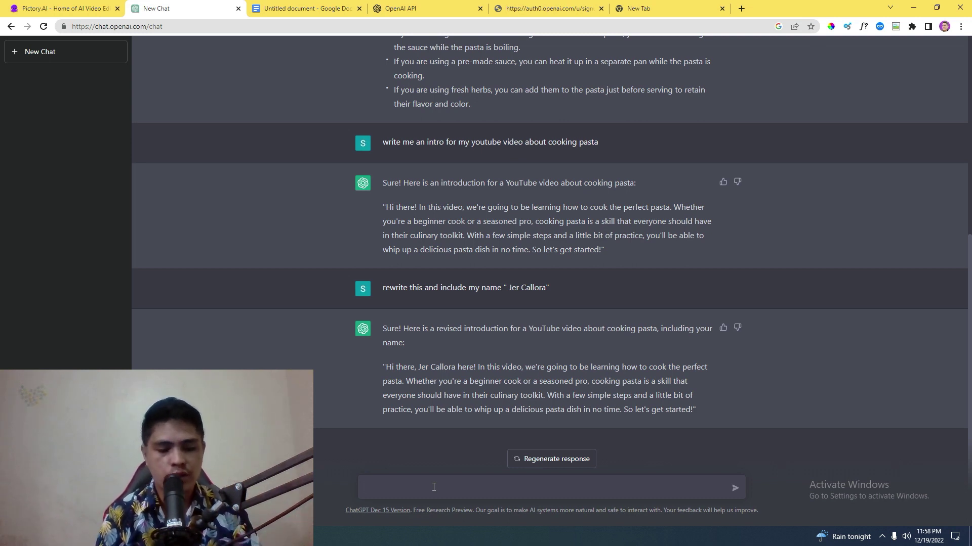
{"action": "type", "text": "write me"}
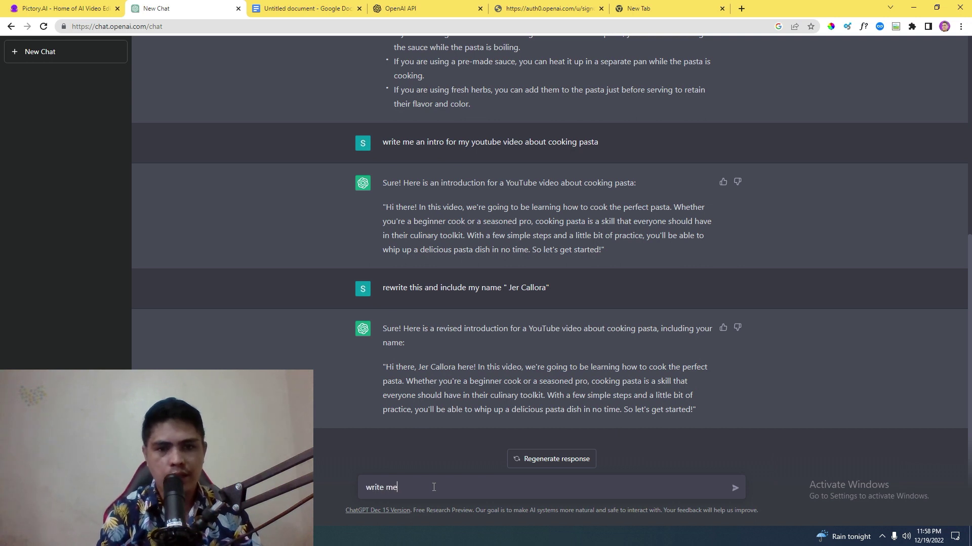
{"action": "type", "text": " an "}
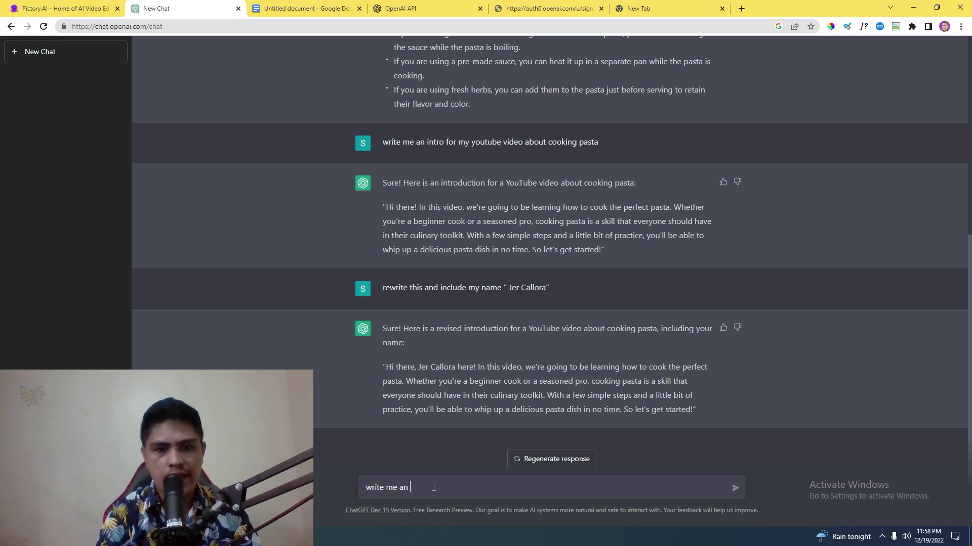
{"action": "type", "text": "outro"}
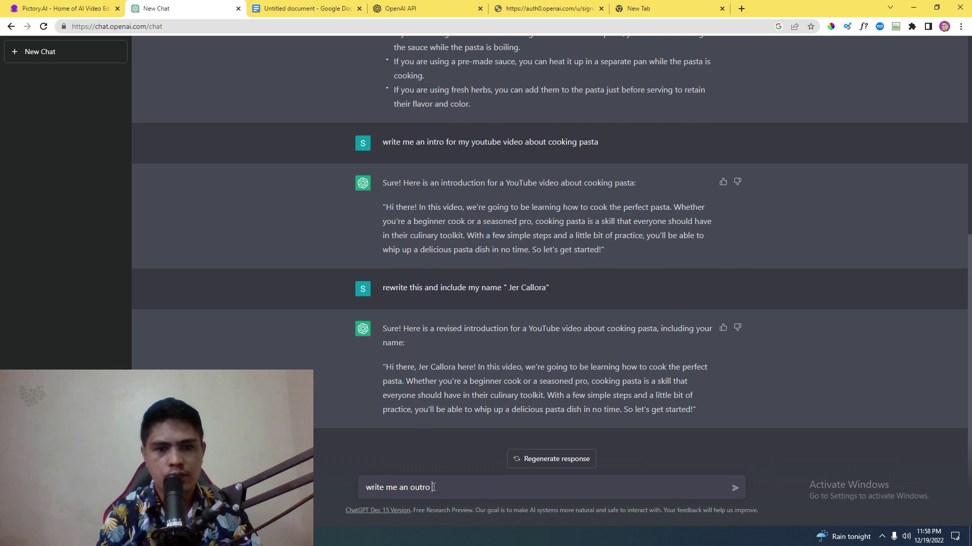
{"action": "type", "text": " video"}
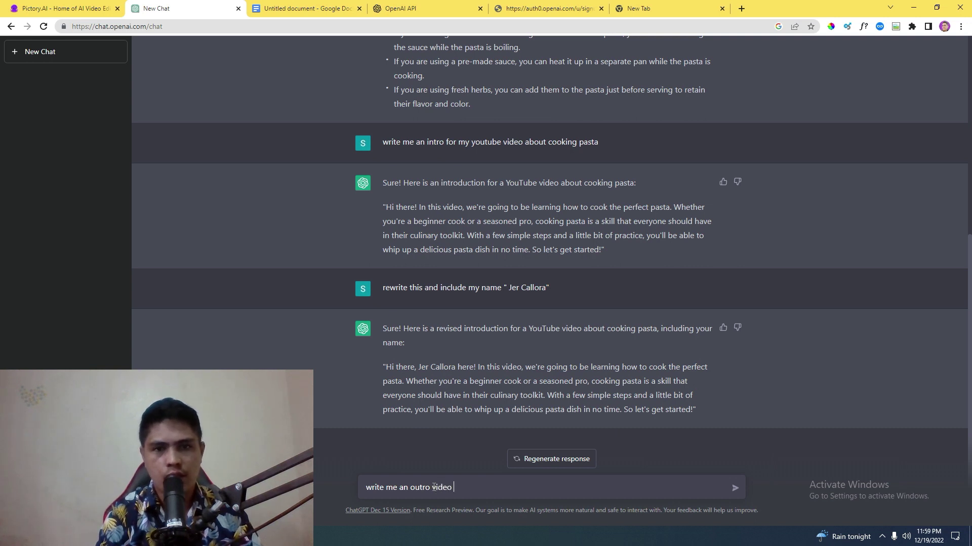
{"action": "type", "text": " for y"}
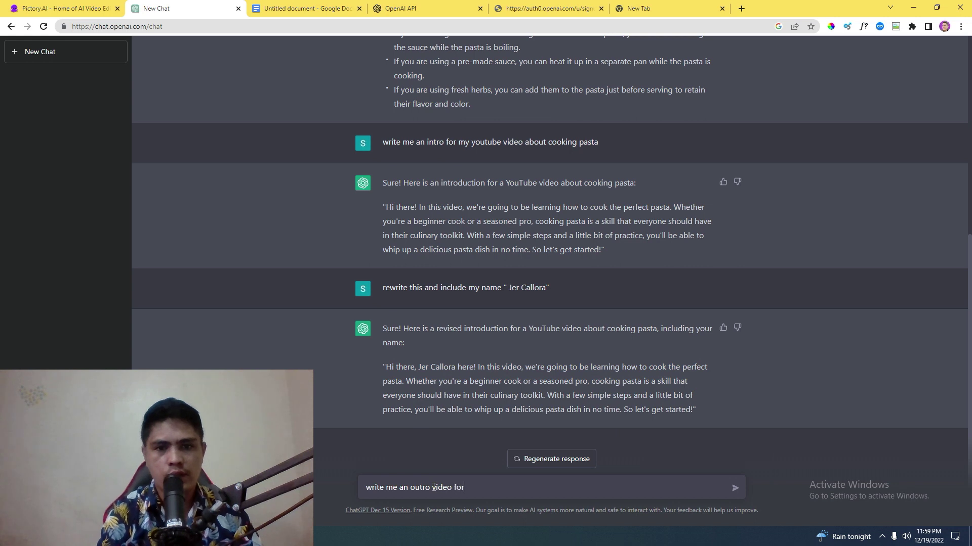
{"action": "key", "text": "BackSpace"}
{"action": "key", "text": "BackSpace"}
{"action": "key", "text": "BackSpace"}
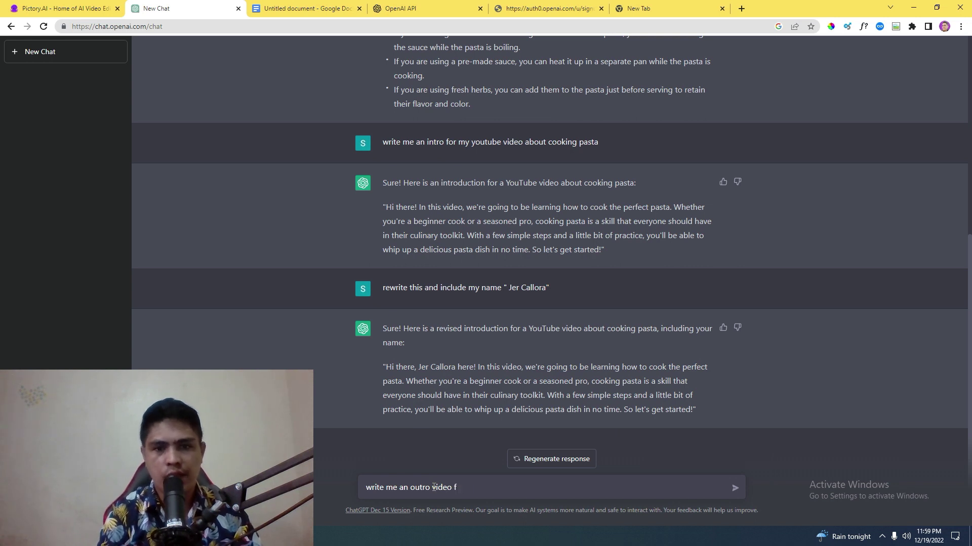
{"action": "key", "text": "Return"}
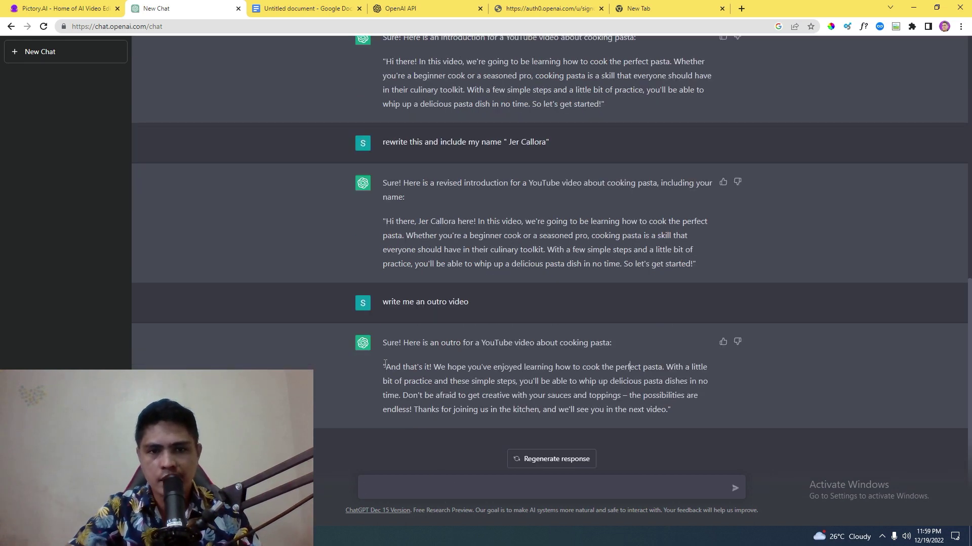
Copy the full quoted outro paragraph from ChatGPT's latest response
{"action": "left_click_drag", "start_coordinate": [442, 368], "coordinate": [416, 368]}
{"action": "left_click", "coordinate": [424, 370]}
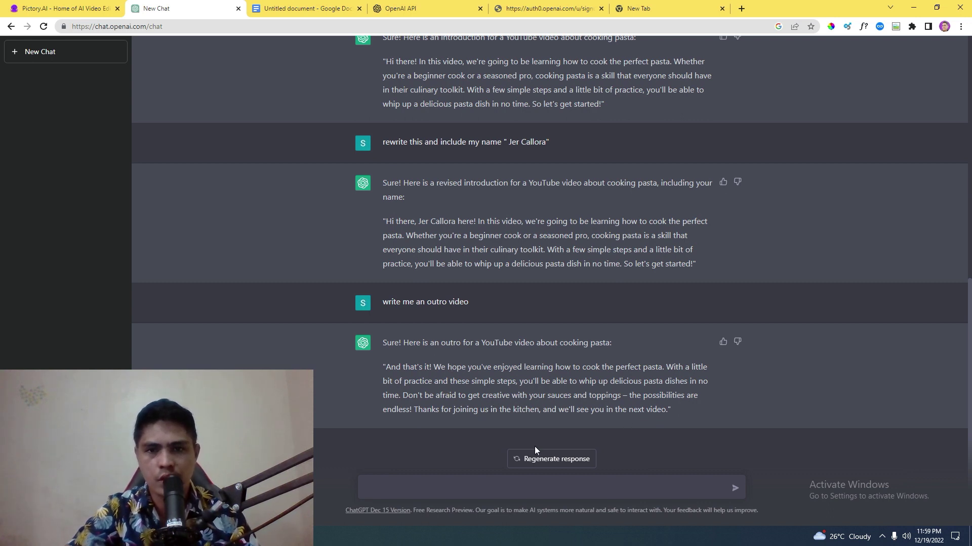
{"action": "left_click_drag", "start_coordinate": [385, 370], "coordinate": [678, 415]}
{"action": "right_click", "coordinate": [583, 376]}
{"action": "left_click", "coordinate": [608, 383]}
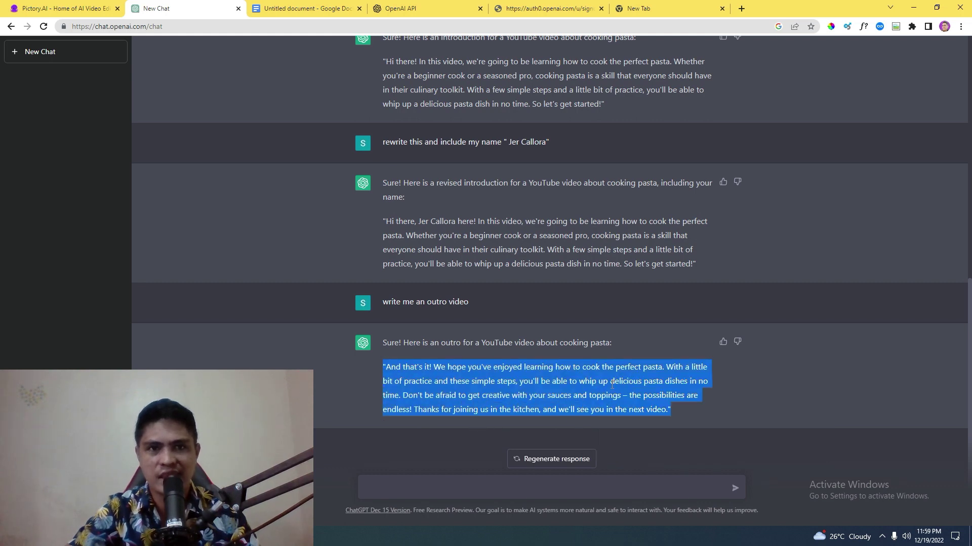
Add the heading "Outro" after the cooking tips in the Google Docs document and paste the copied outro paragraph below it
{"action": "left_click", "coordinate": [303, 9]}
{"action": "scroll", "coordinate": [422, 386], "scroll_direction": "down", "scroll_amount": 2}
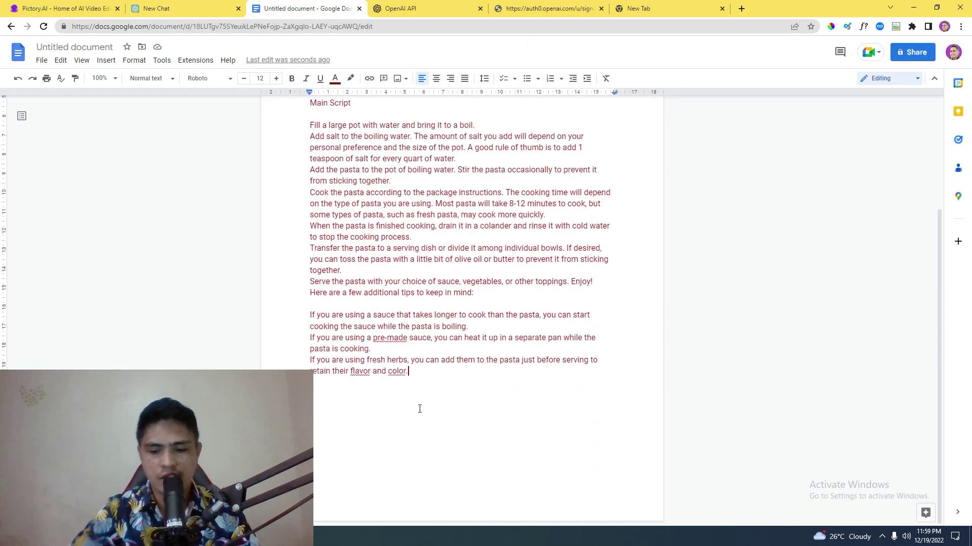
{"action": "key", "text": "Return"}
{"action": "key", "text": "Return"}
{"action": "type", "text": "Out"}
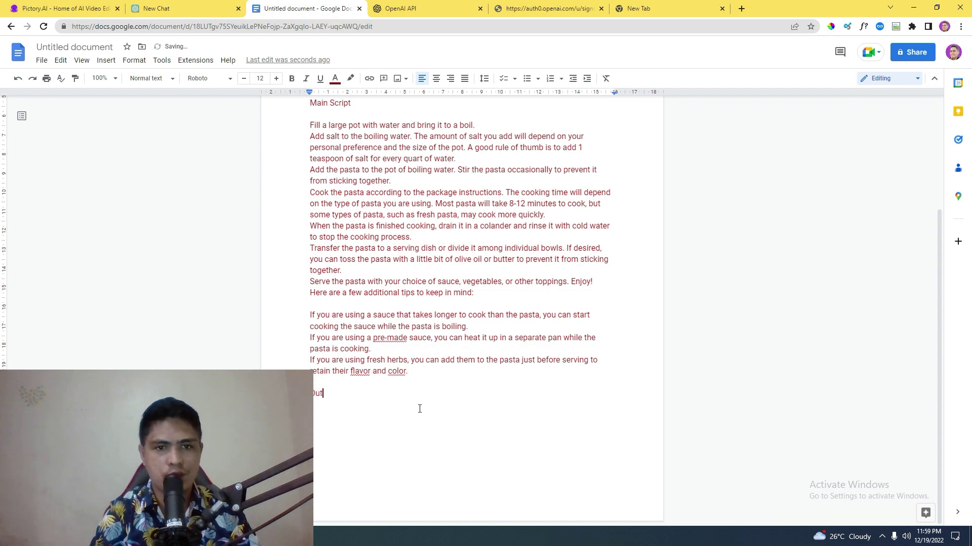
{"action": "type", "text": "ro"}
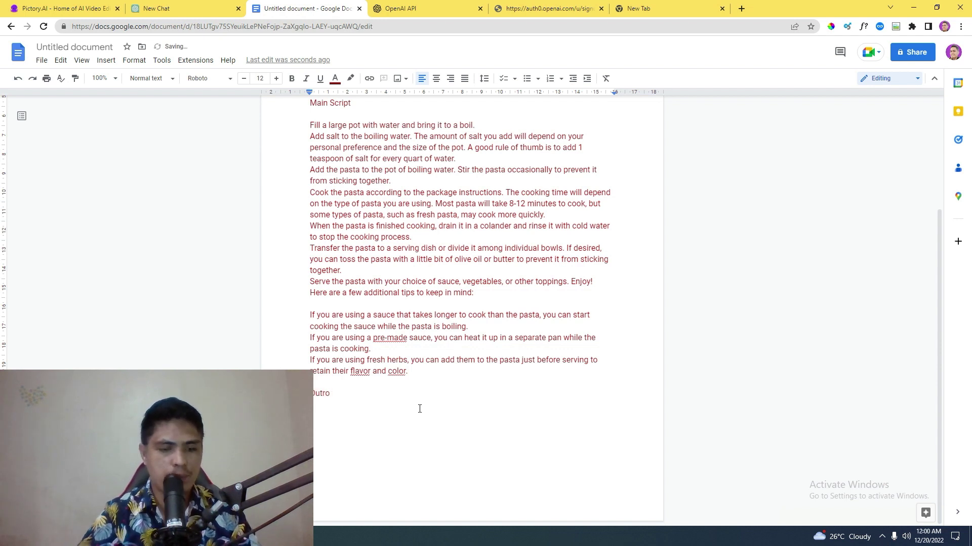
{"action": "key", "text": "ctrl+v"}
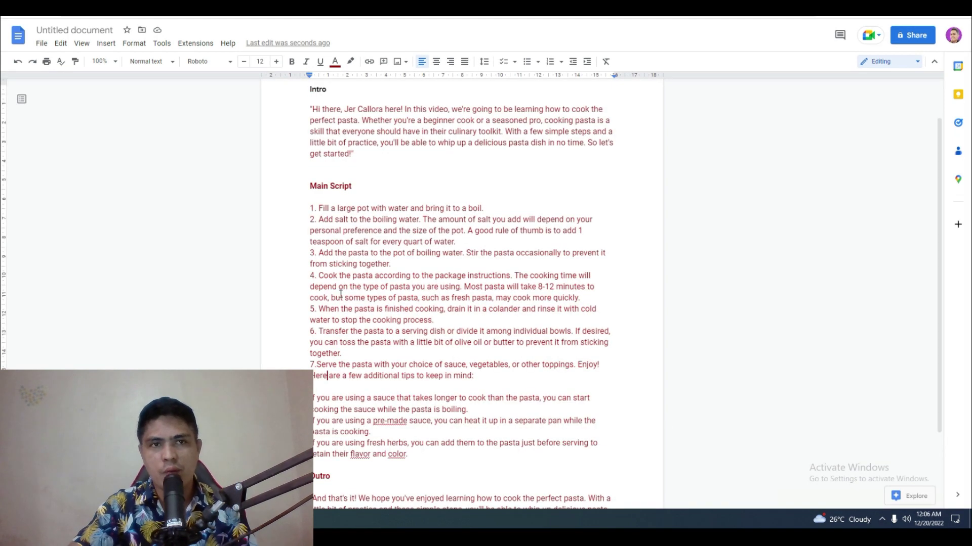
Switch to Pictory, start a Script to Video project and name the video "How to cook pasta"
{"action": "scroll", "coordinate": [341, 294], "scroll_direction": "up", "scroll_amount": 1}
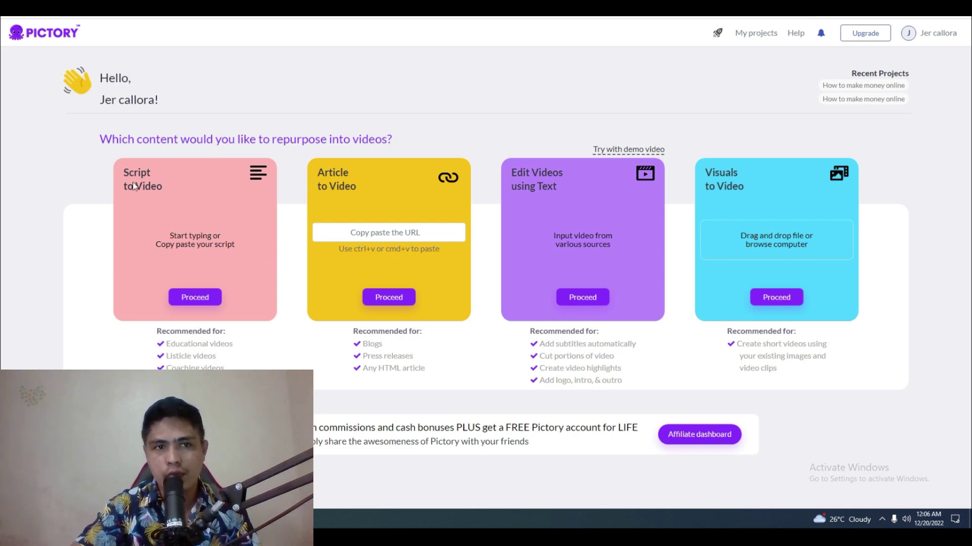
{"action": "left_click", "coordinate": [195, 297]}
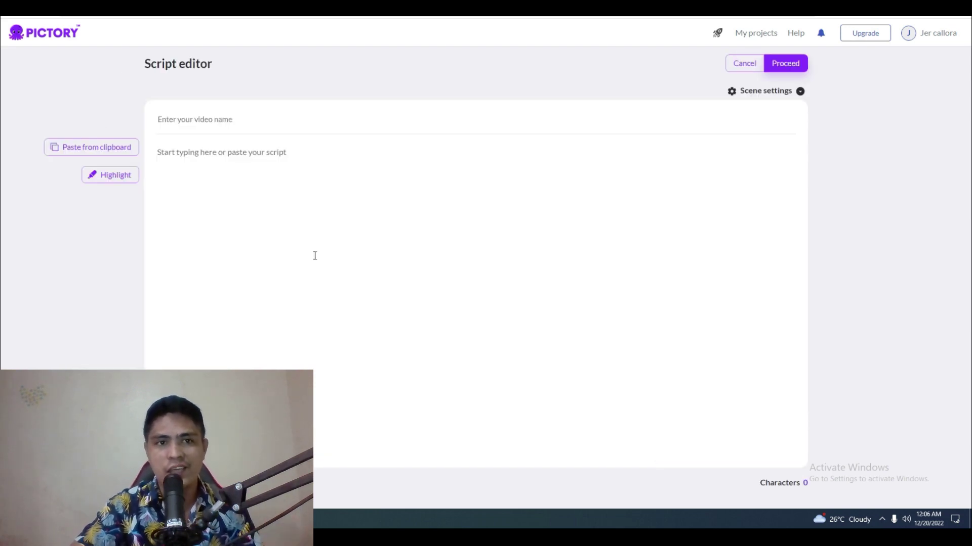
{"action": "left_click", "coordinate": [227, 160]}
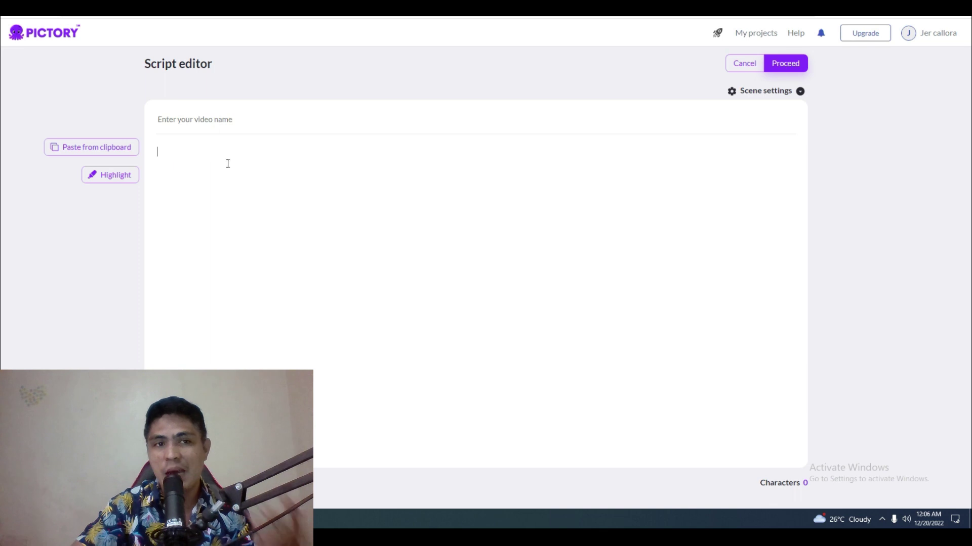
{"action": "left_click", "coordinate": [214, 124]}
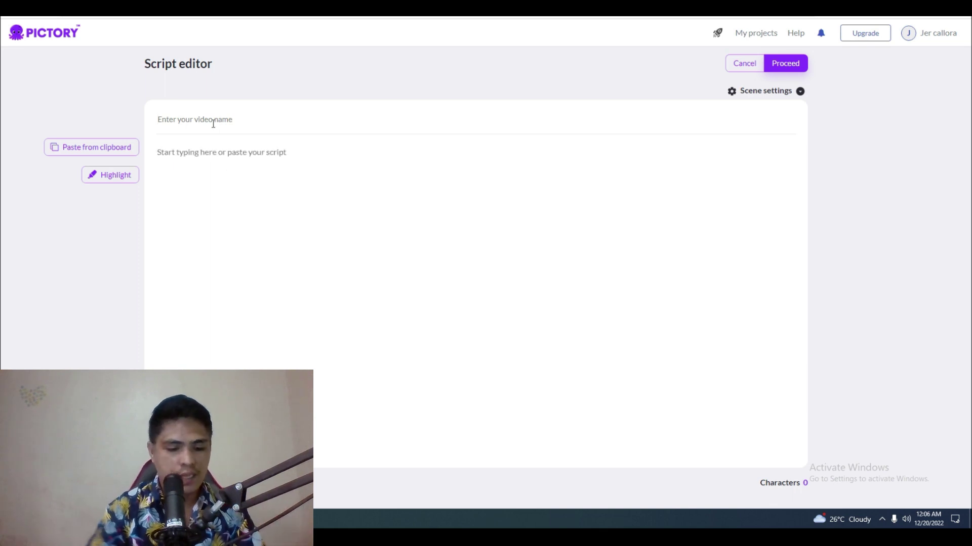
{"action": "type", "text": "How"}
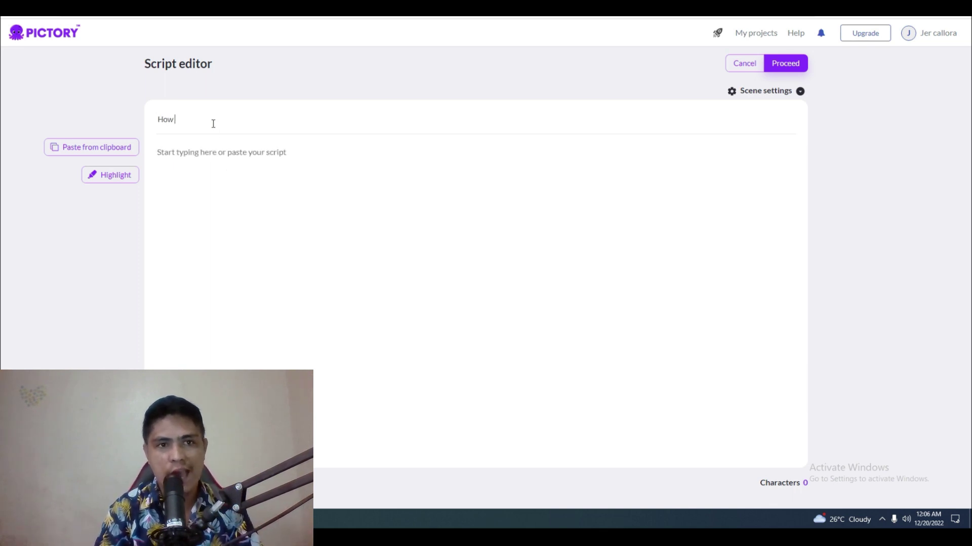
{"action": "type", "text": " to cook pas"}
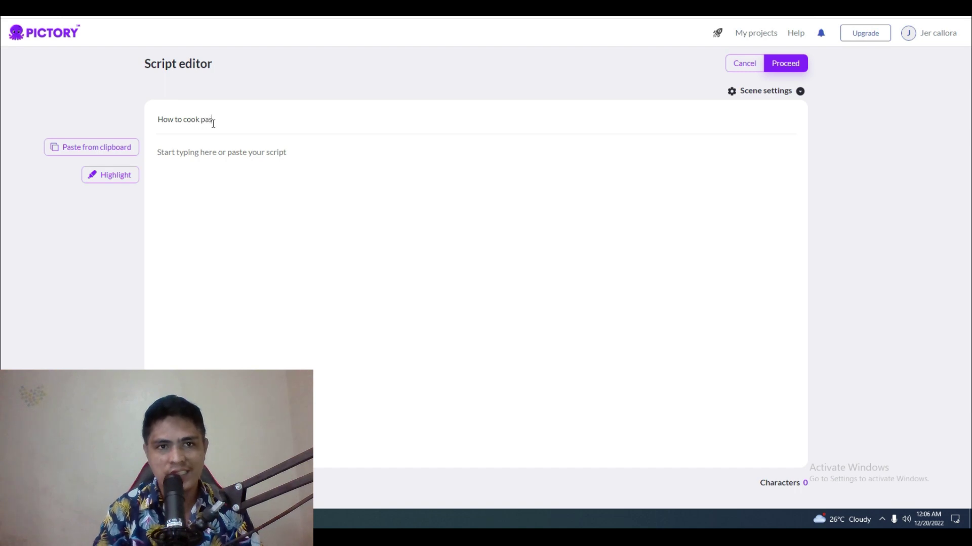
{"action": "type", "text": "ta"}
Copy the intro paragraph without its quotation marks from the Google Docs document and paste it into the Pictory script body
{"action": "left_click", "coordinate": [231, 186]}
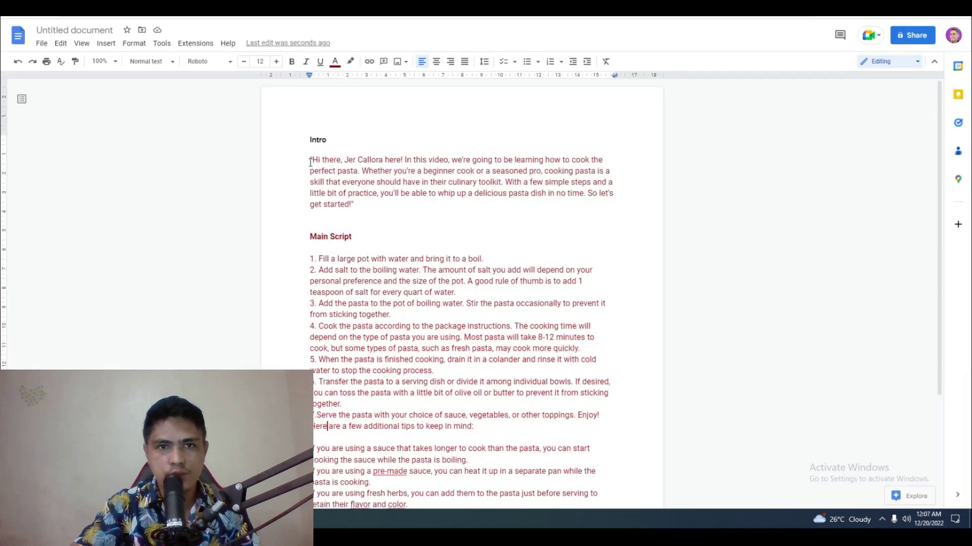
{"action": "left_click_drag", "start_coordinate": [312, 161], "coordinate": [351, 203]}
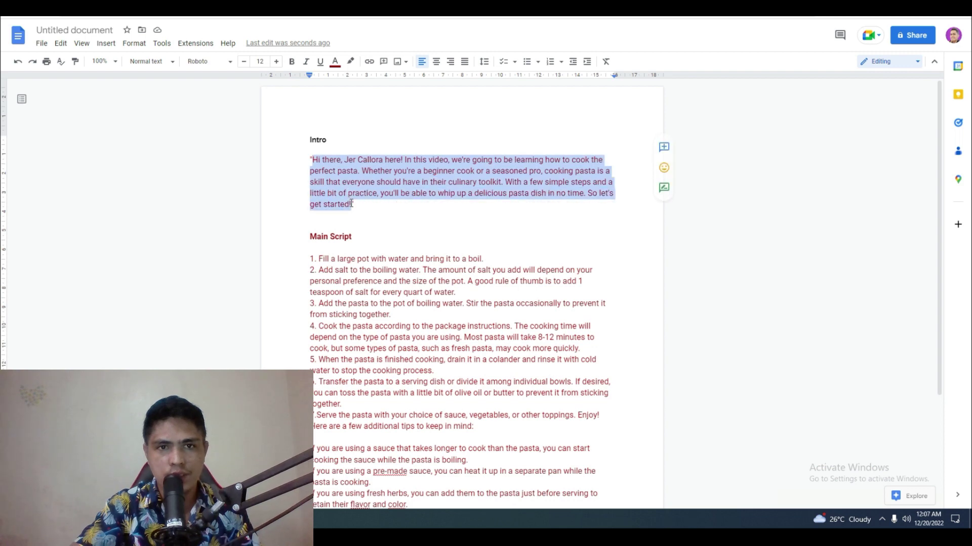
{"action": "right_click", "coordinate": [331, 174]}
{"action": "left_click", "coordinate": [363, 201]}
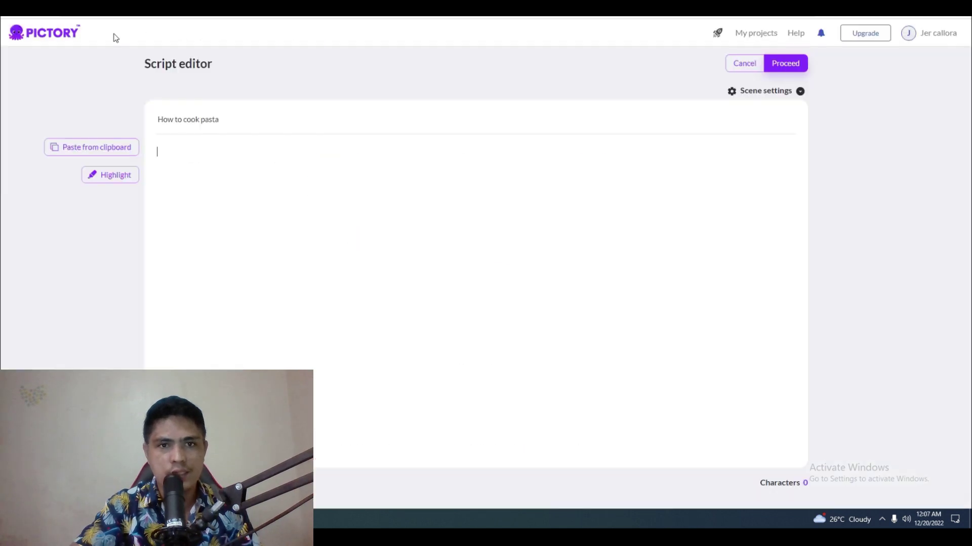
{"action": "key", "text": "ctrl+v"}
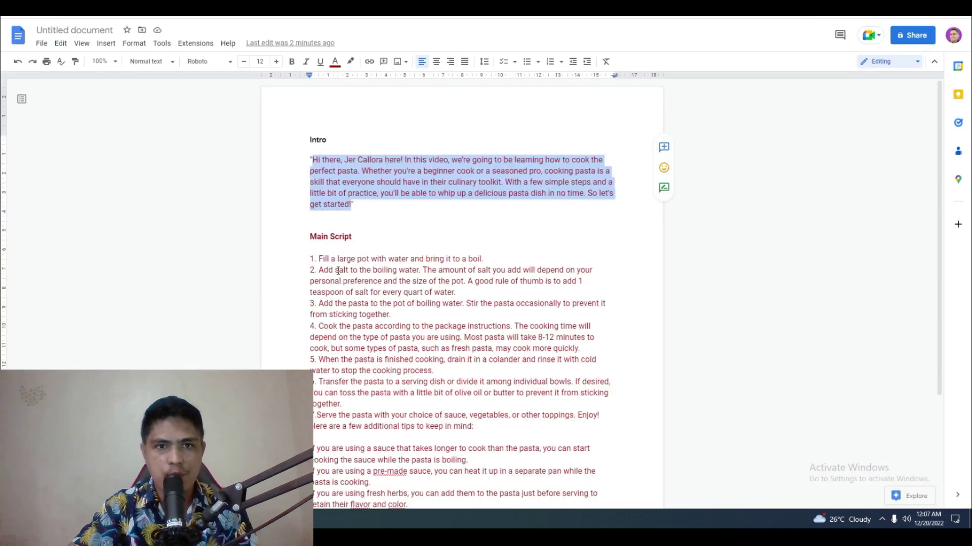
Copy the numbered main script and tips from the Google Docs document and paste them below the intro in the Pictory script
{"action": "scroll", "coordinate": [314, 171], "scroll_direction": "down", "scroll_amount": 3}
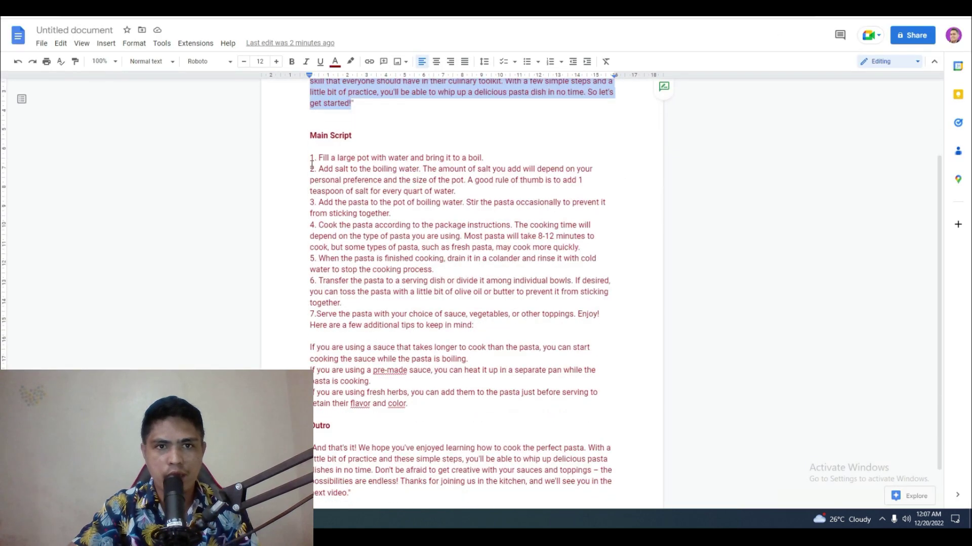
{"action": "left_click_drag", "start_coordinate": [357, 326], "coordinate": [402, 406]}
{"action": "right_click", "coordinate": [363, 212]}
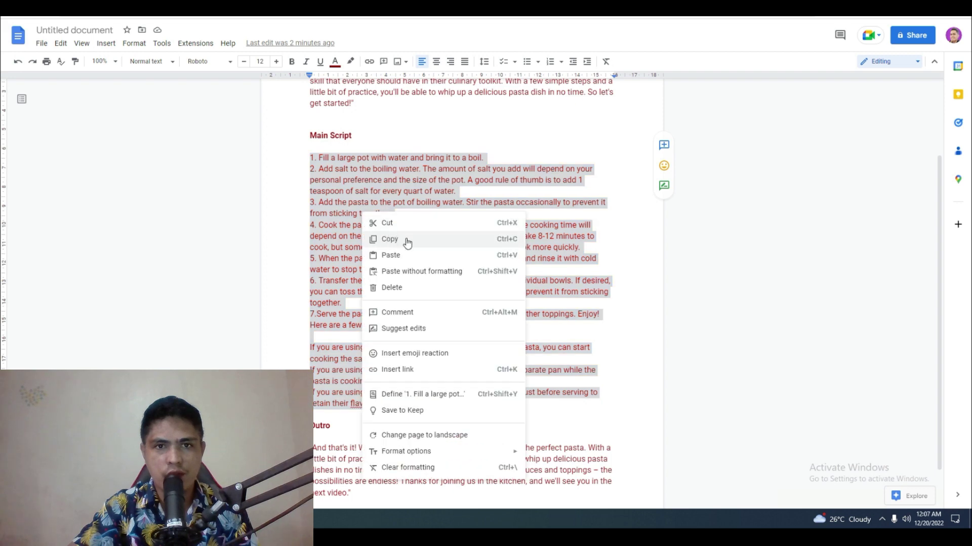
{"action": "left_click", "coordinate": [405, 238]}
{"action": "key", "text": "alt+Tab"}
{"action": "scroll", "coordinate": [354, 307], "scroll_direction": "down", "scroll_amount": 2}
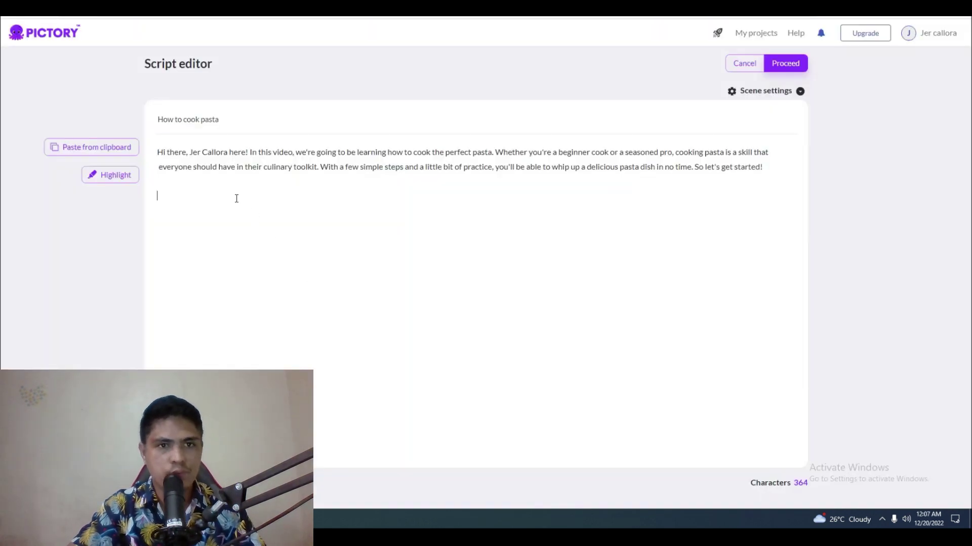
{"action": "key", "text": "ctrl+v"}
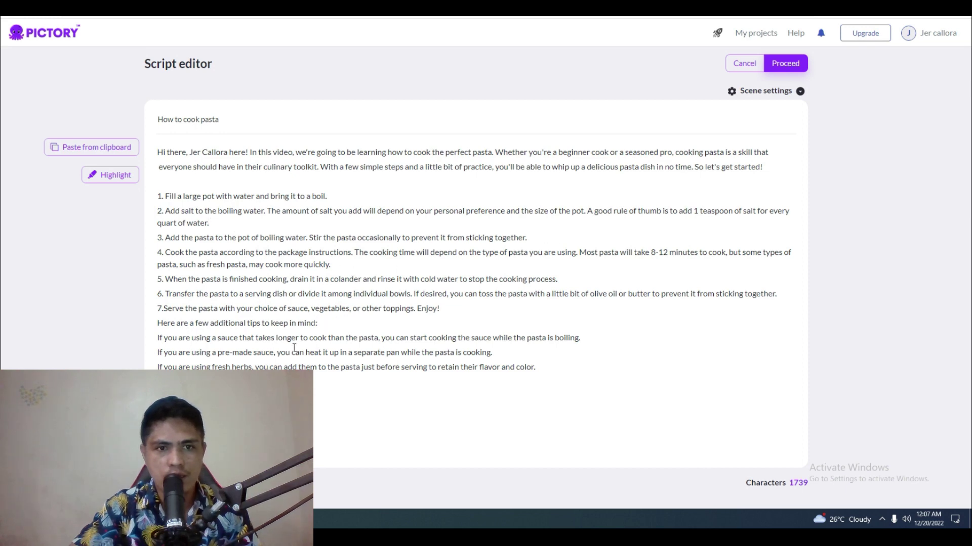
Copy the outro paragraph without its quotation marks from ChatGPT and paste it below the cooking tips in the Pictory script
{"action": "key", "text": "alt+Tab"}
{"action": "scroll", "coordinate": [422, 284], "scroll_direction": "down", "scroll_amount": 2}
{"action": "scroll", "coordinate": [422, 284], "scroll_direction": "up", "scroll_amount": 1}
{"action": "scroll", "coordinate": [422, 284], "scroll_direction": "down", "scroll_amount": 5}
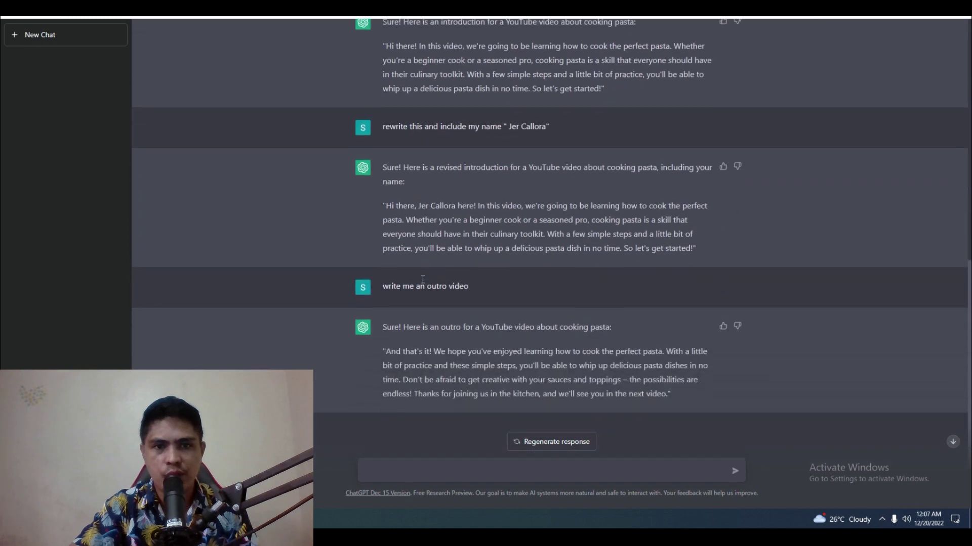
{"action": "left_click_drag", "start_coordinate": [381, 353], "coordinate": [696, 398]}
{"action": "left_click", "coordinate": [568, 368]}
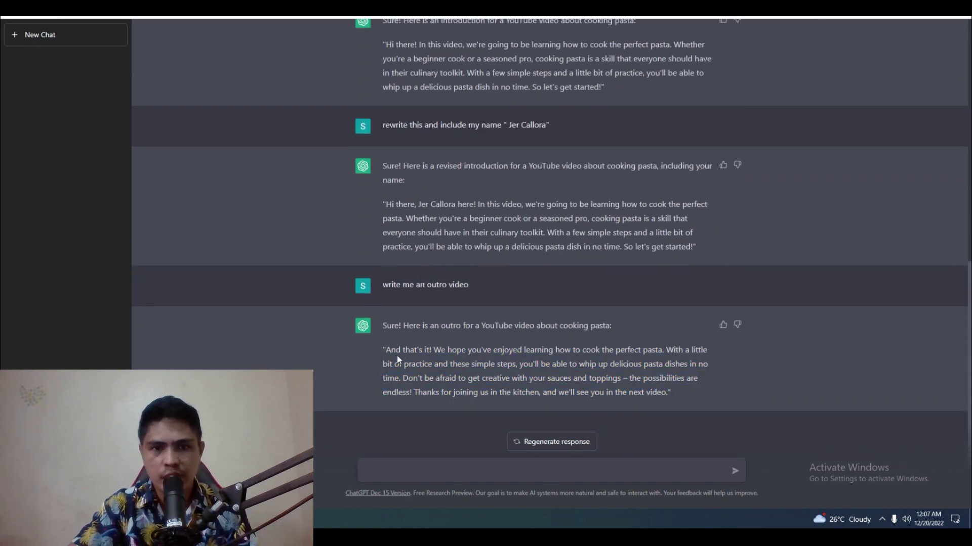
{"action": "left_click_drag", "start_coordinate": [388, 350], "coordinate": [671, 394]}
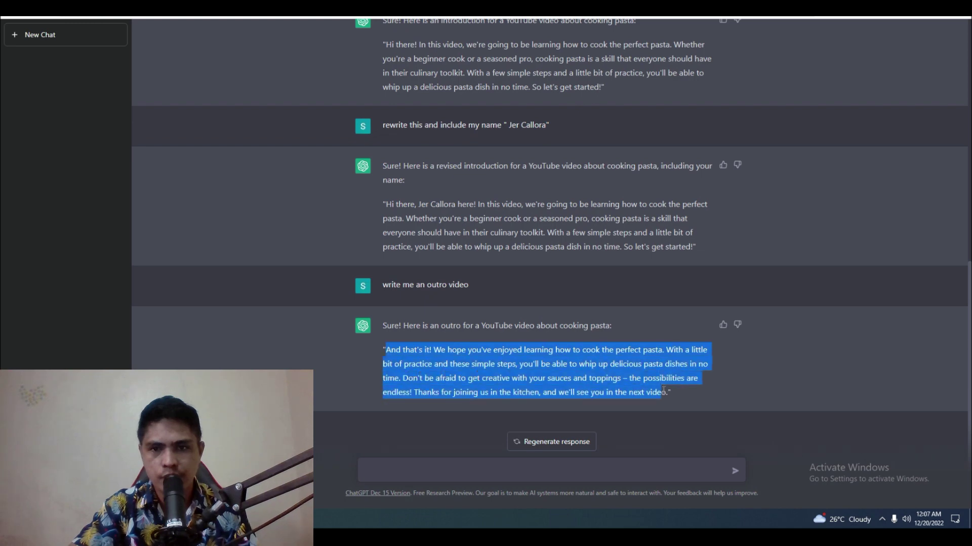
{"action": "key", "text": "alt+Tab"}
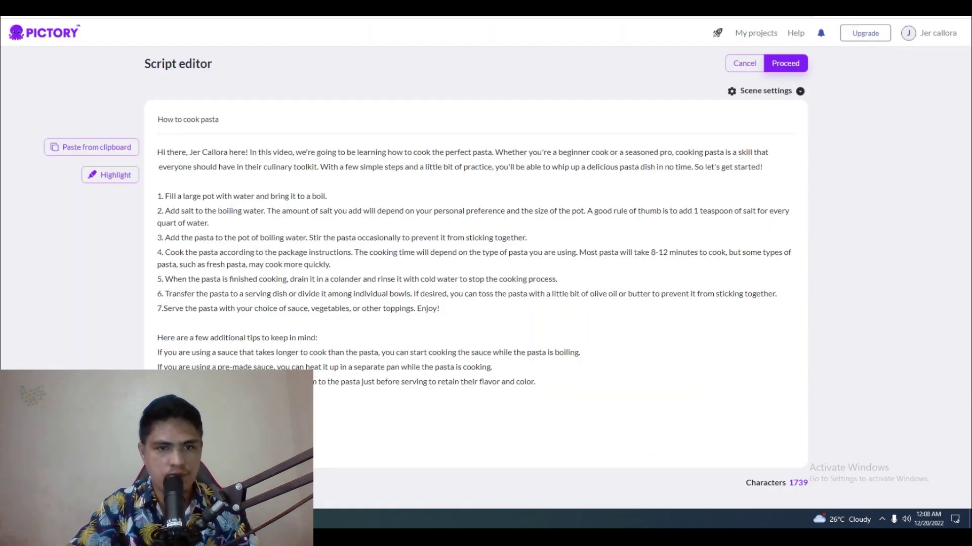
{"action": "key", "text": "ctrl+v"}
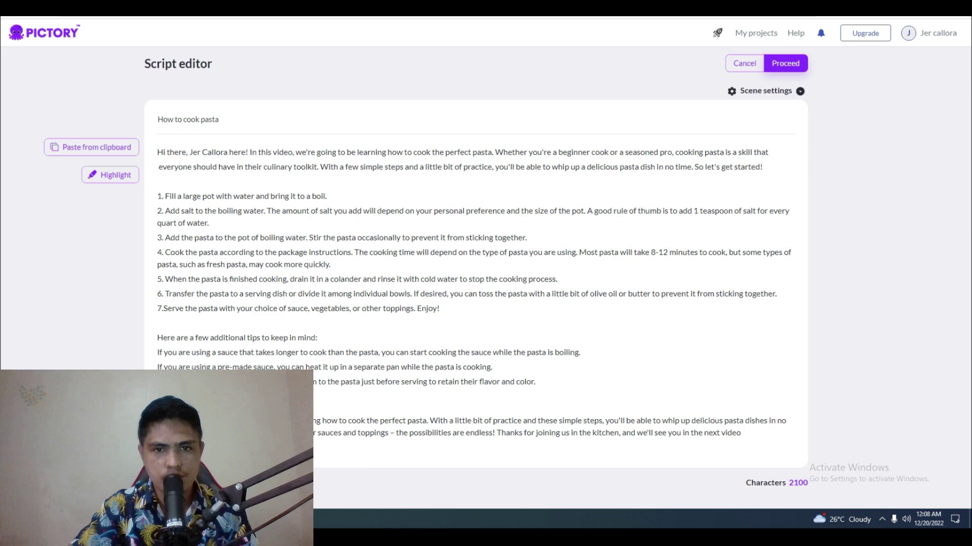
Review the intro, main script and outro in the Pictory script and proceed to the template choice
{"action": "left_click_drag", "start_coordinate": [171, 158], "coordinate": [493, 167]}
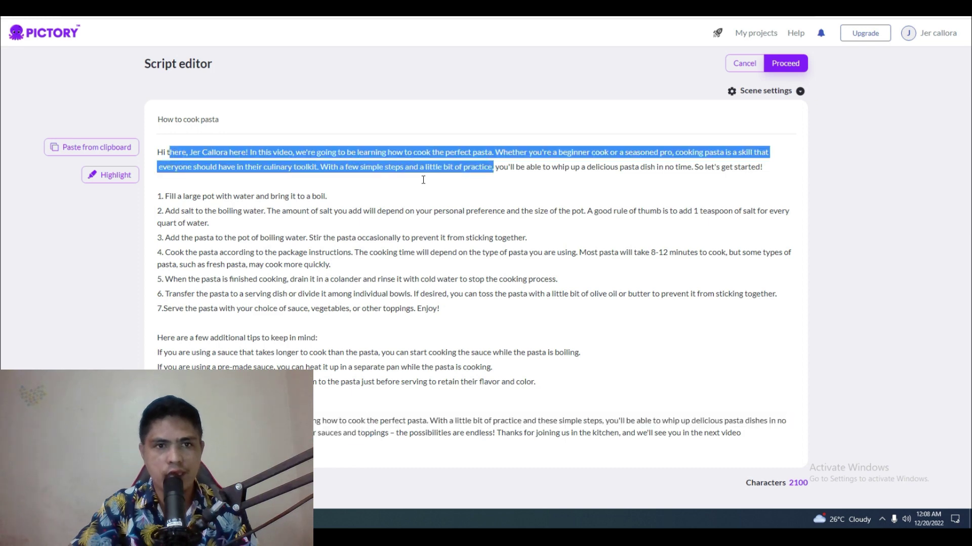
{"action": "left_click_drag", "start_coordinate": [166, 210], "coordinate": [539, 398]}
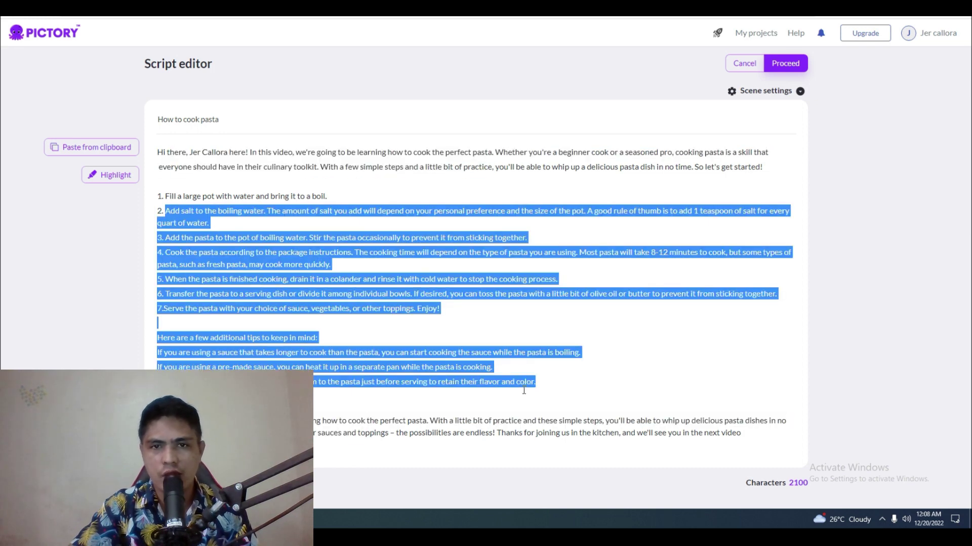
{"action": "left_click", "coordinate": [538, 325]}
{"action": "left_click_drag", "start_coordinate": [158, 421], "coordinate": [532, 433]}
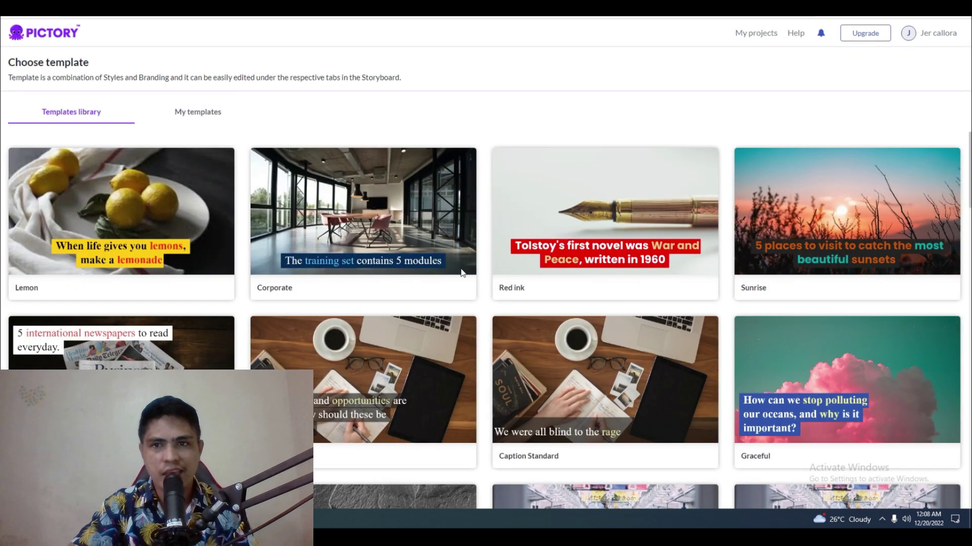
Browse the template library, choose the Sunrise template with the 16:9 aspect ratio and continue to the storyboard
{"action": "scroll", "coordinate": [607, 213], "scroll_direction": "down", "scroll_amount": 2}
{"action": "scroll", "coordinate": [680, 214], "scroll_direction": "up", "scroll_amount": 2}
{"action": "scroll", "coordinate": [618, 242], "scroll_direction": "down", "scroll_amount": 5}
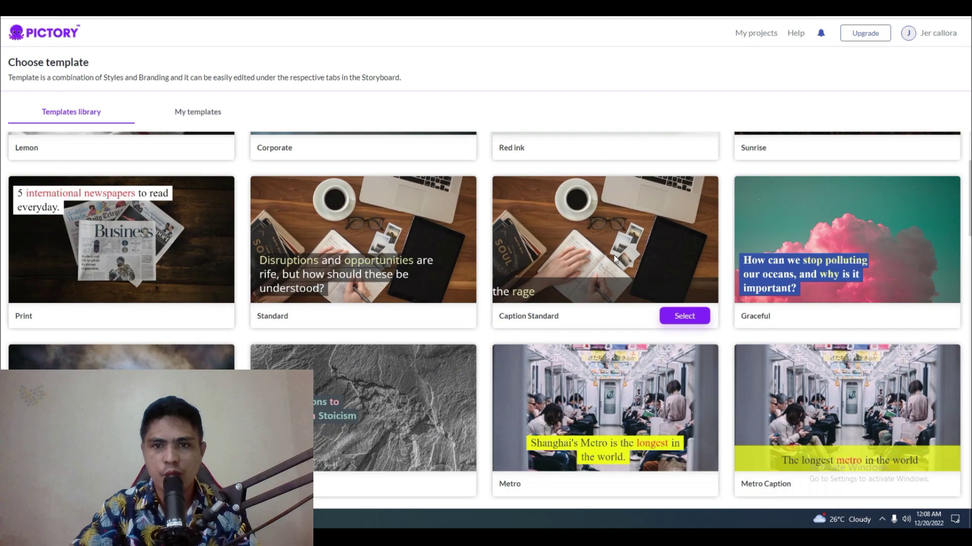
{"action": "scroll", "coordinate": [680, 256], "scroll_direction": "up", "scroll_amount": 2}
{"action": "scroll", "coordinate": [448, 272], "scroll_direction": "down", "scroll_amount": 6}
{"action": "scroll", "coordinate": [679, 279], "scroll_direction": "up", "scroll_amount": 2}
{"action": "scroll", "coordinate": [679, 279], "scroll_direction": "up", "scroll_amount": 7}
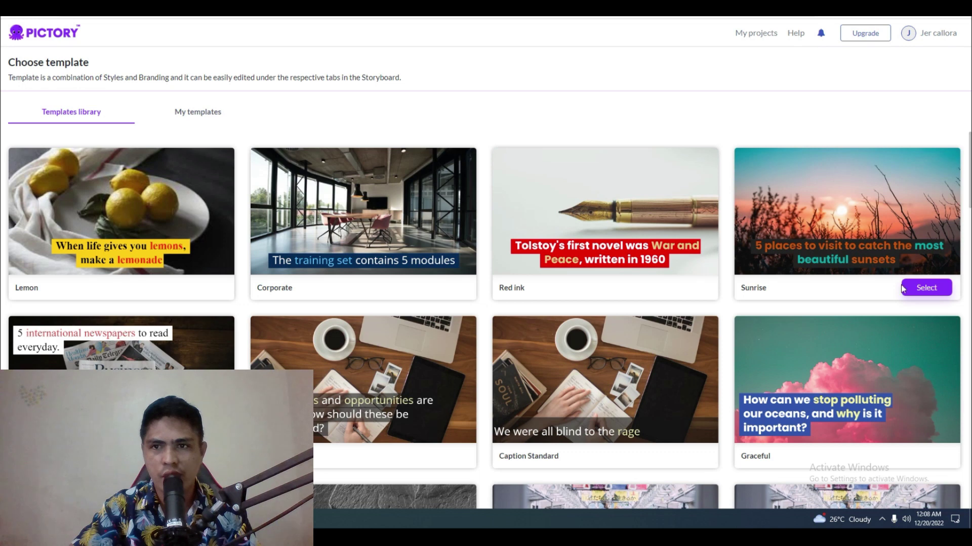
{"action": "left_click", "coordinate": [903, 288]}
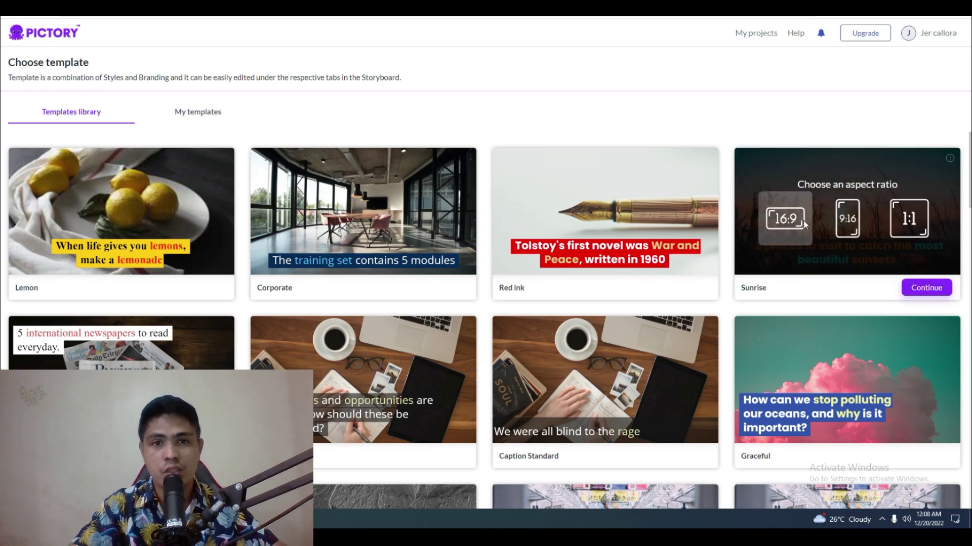
{"action": "mouse_move", "coordinate": [683, 263]}
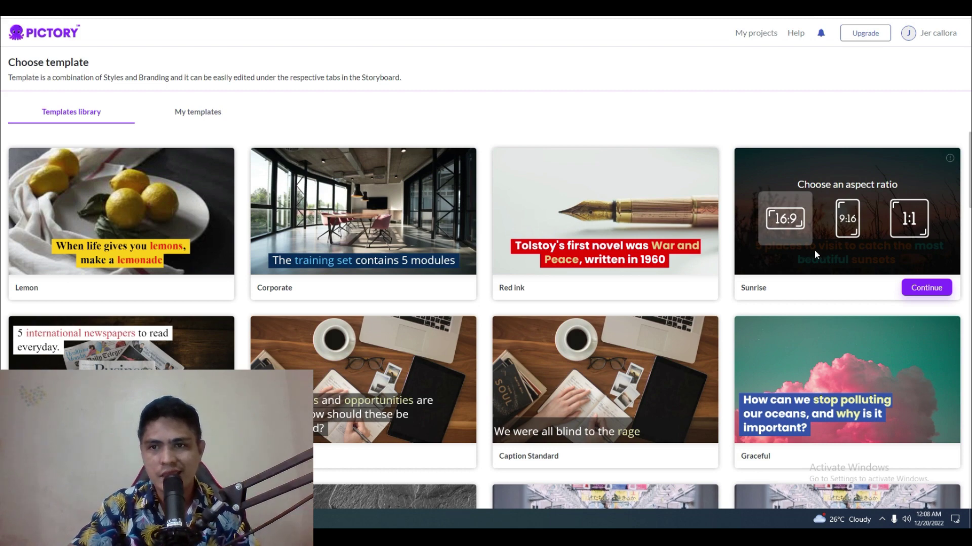
{"action": "left_click", "coordinate": [926, 288]}
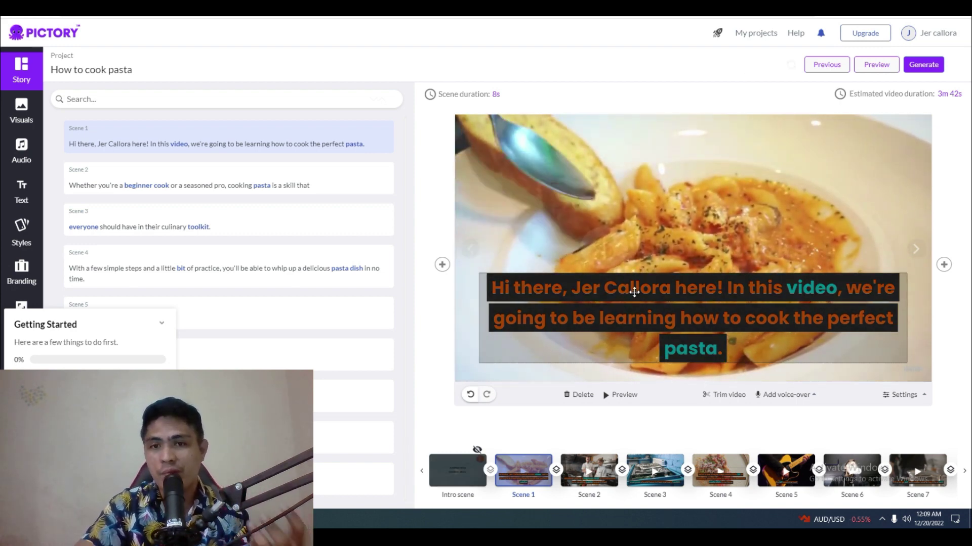
Check the voice-over options for Scene 1 and apply the US English male voice "Austin" as the video's voice-over
{"action": "left_click", "coordinate": [787, 394]}
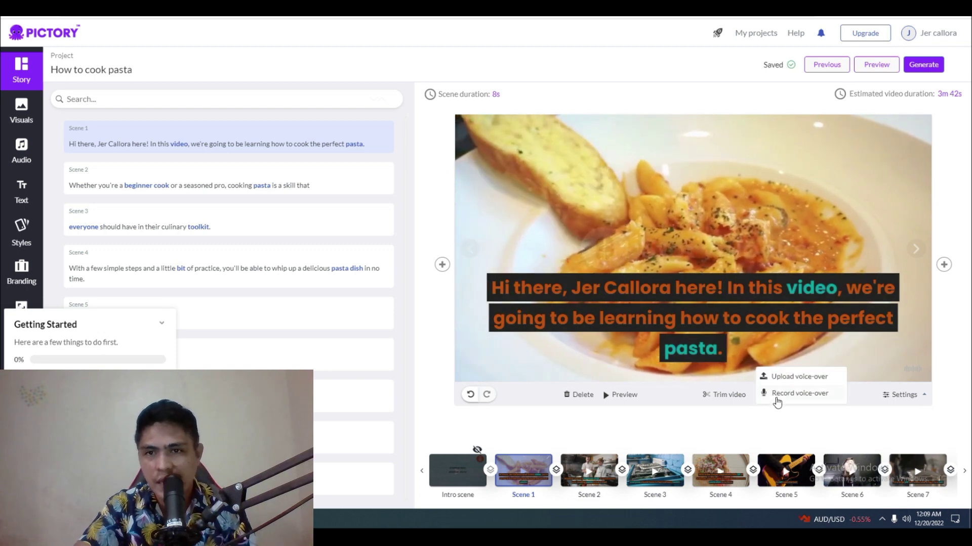
{"action": "left_click", "coordinate": [798, 379]}
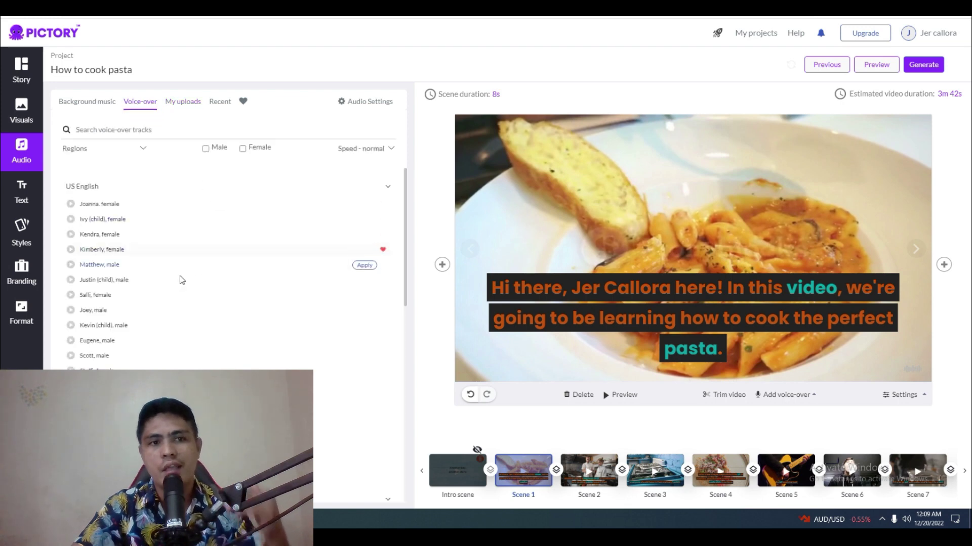
{"action": "mouse_move", "coordinate": [155, 243]}
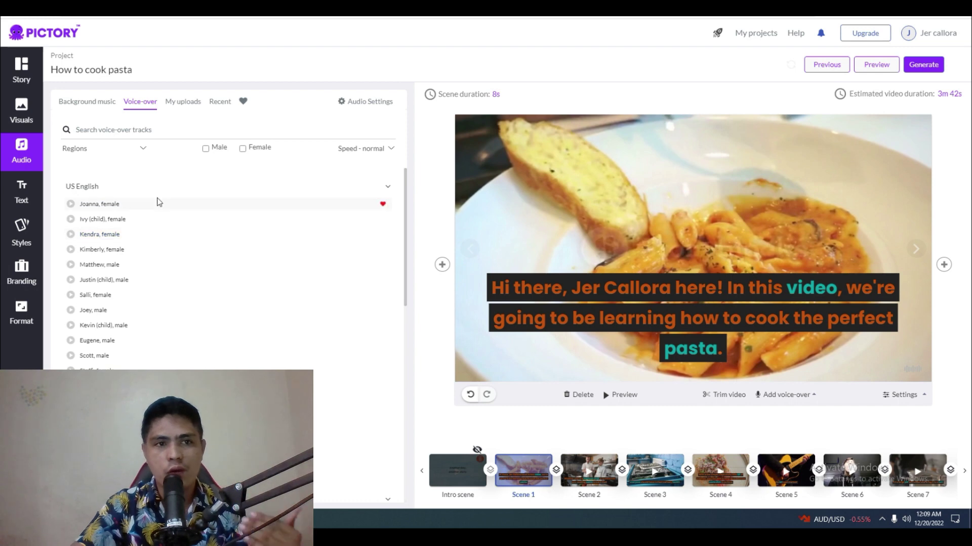
{"action": "scroll", "coordinate": [172, 243], "scroll_direction": "down", "scroll_amount": 3}
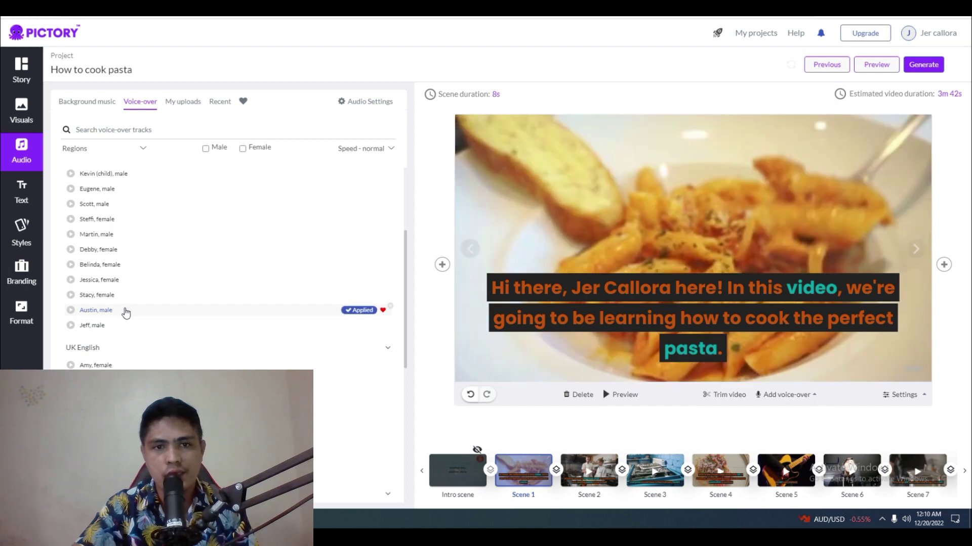
{"action": "left_click", "coordinate": [363, 311]}
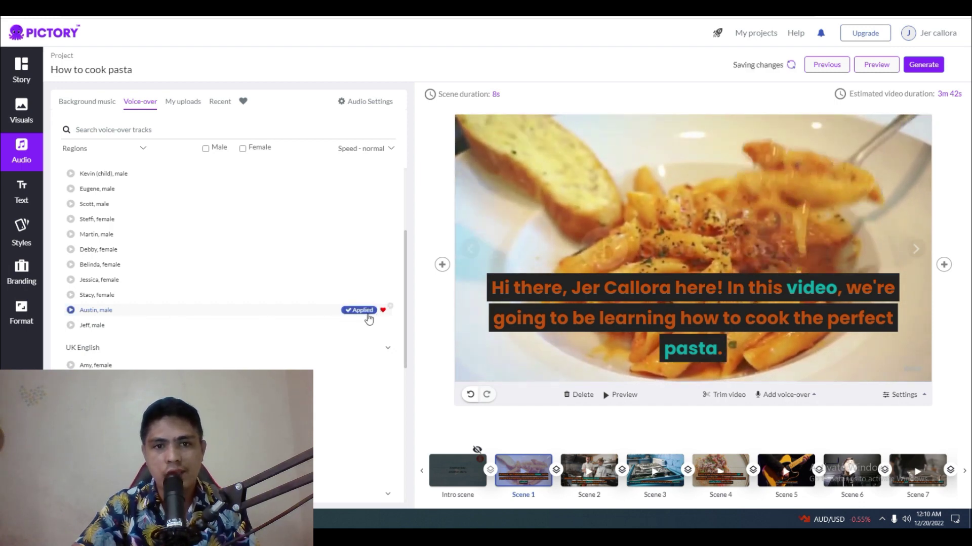